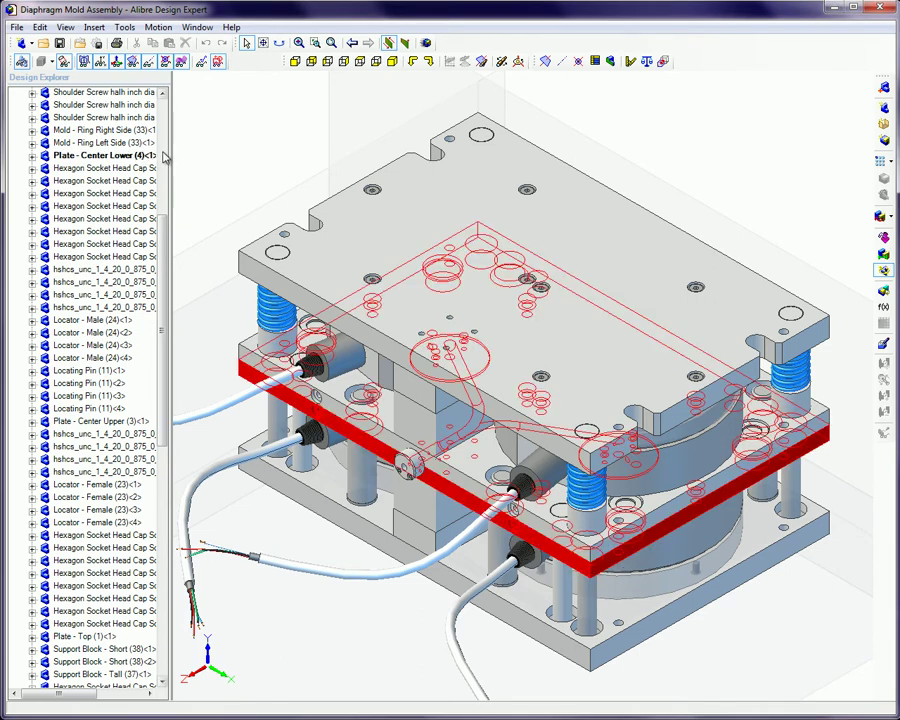
- Bring up the context menu for the red Plate - Center Lower component
{"action": "right_click", "coordinate": [355, 440]}
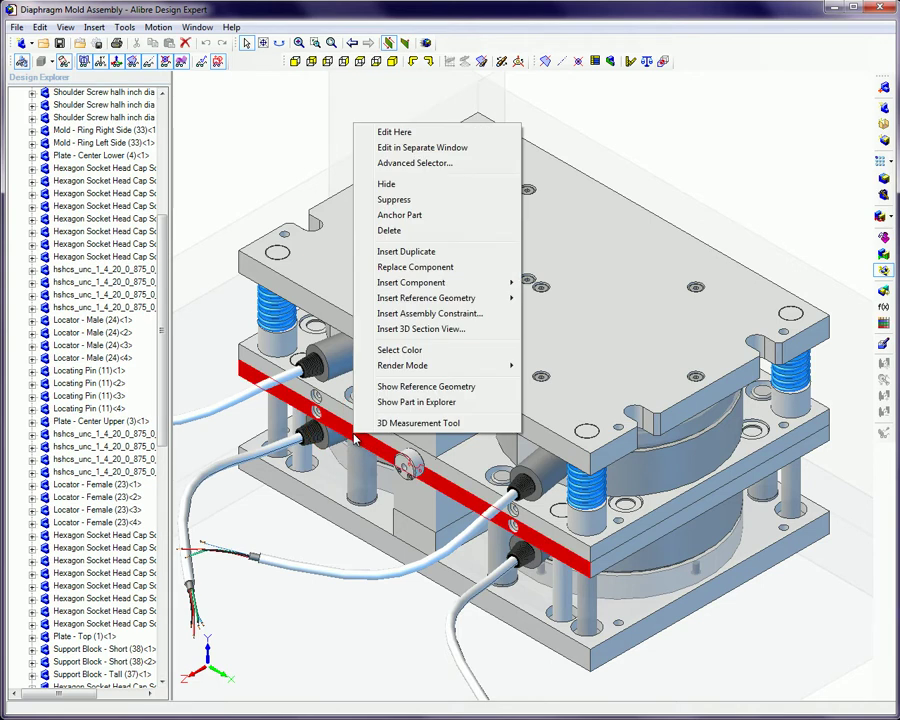
- Open Plate - Center Lower in its own window in isometric view, with the Feature menu showing
{"action": "left_click", "coordinate": [437, 158]}
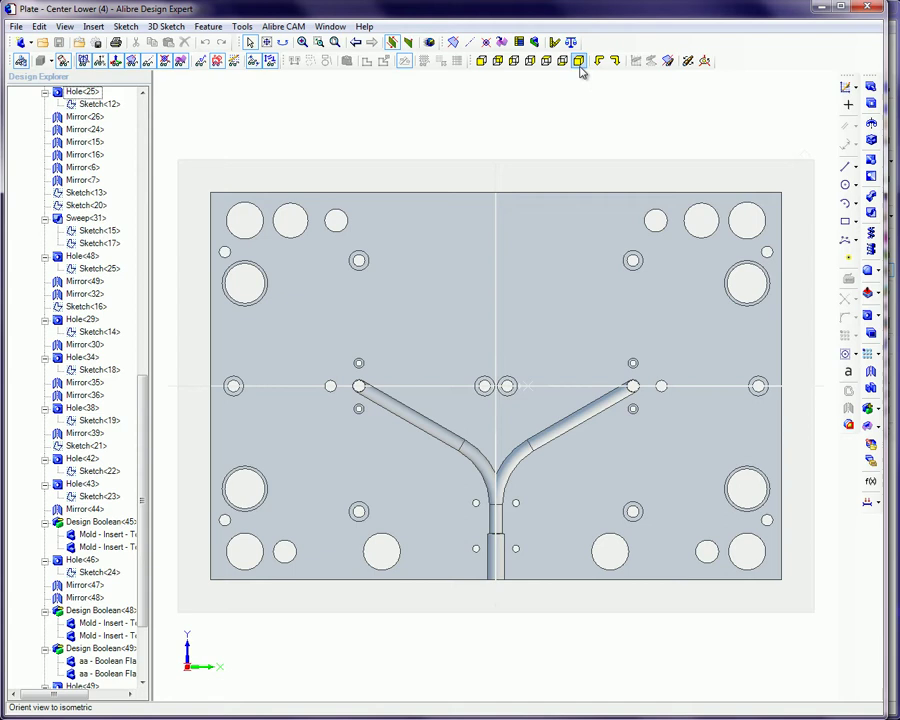
{"action": "left_click", "coordinate": [580, 64]}
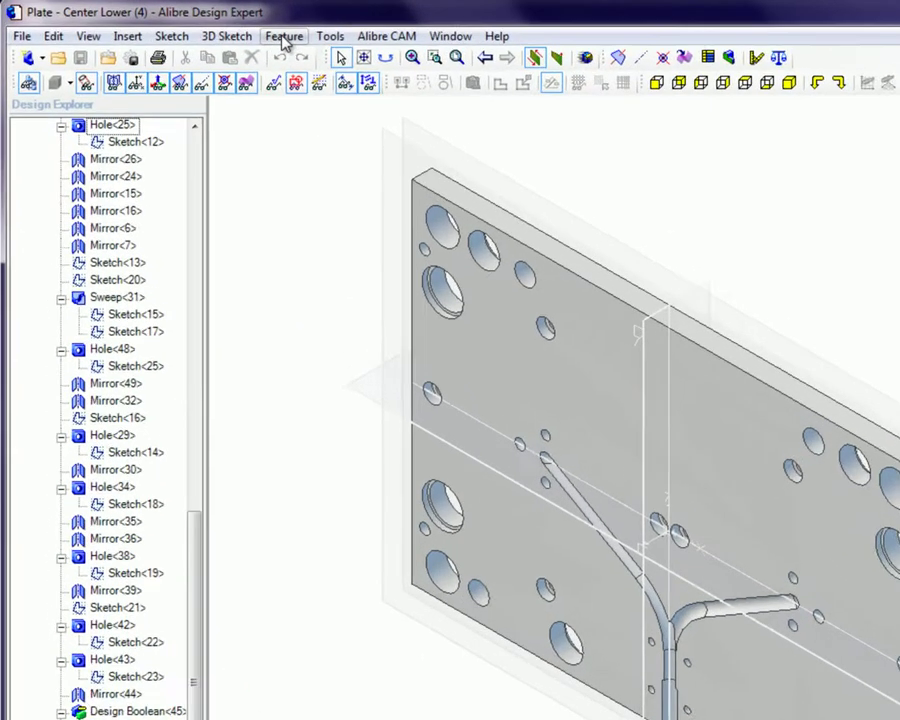
{"action": "left_click", "coordinate": [207, 27]}
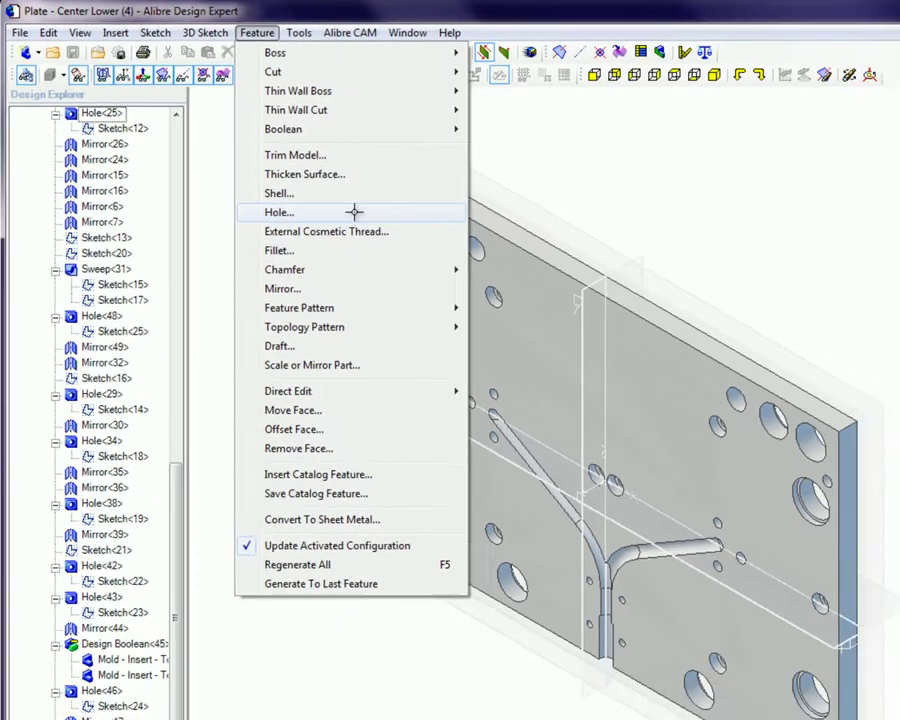
- Start a flat-bottomed hole with the plate's front face, Face<4>, as start surface
{"action": "left_click", "coordinate": [354, 212]}
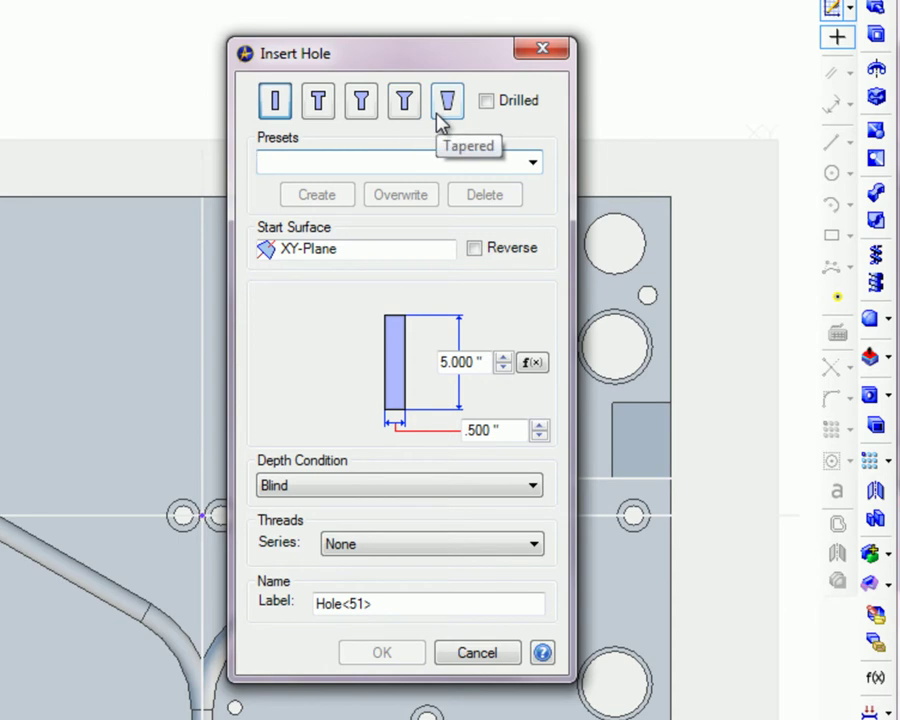
{"action": "left_click", "coordinate": [486, 104]}
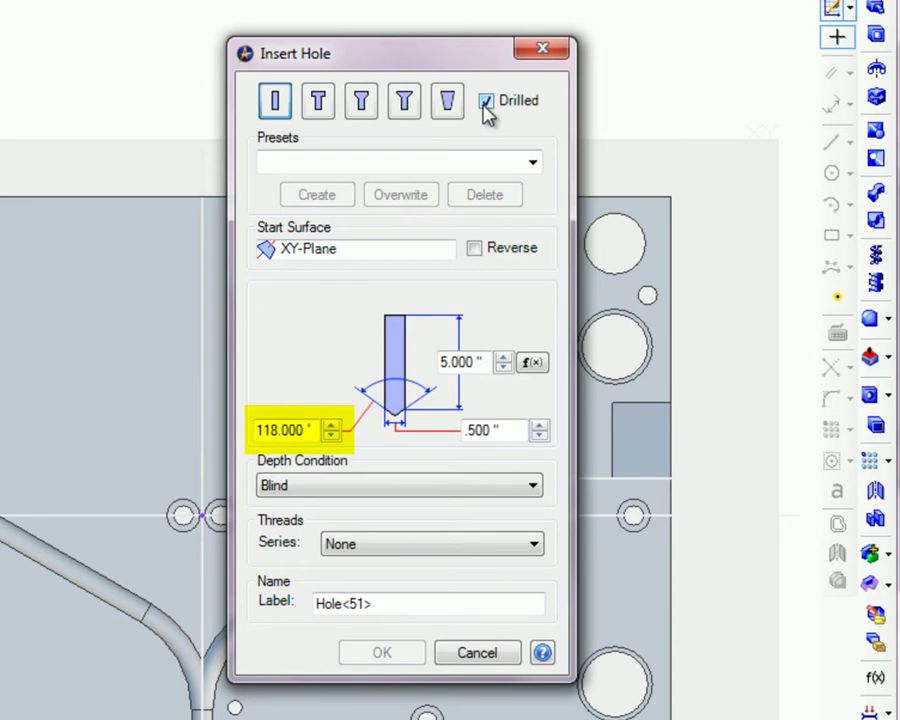
{"action": "left_click", "coordinate": [486, 104]}
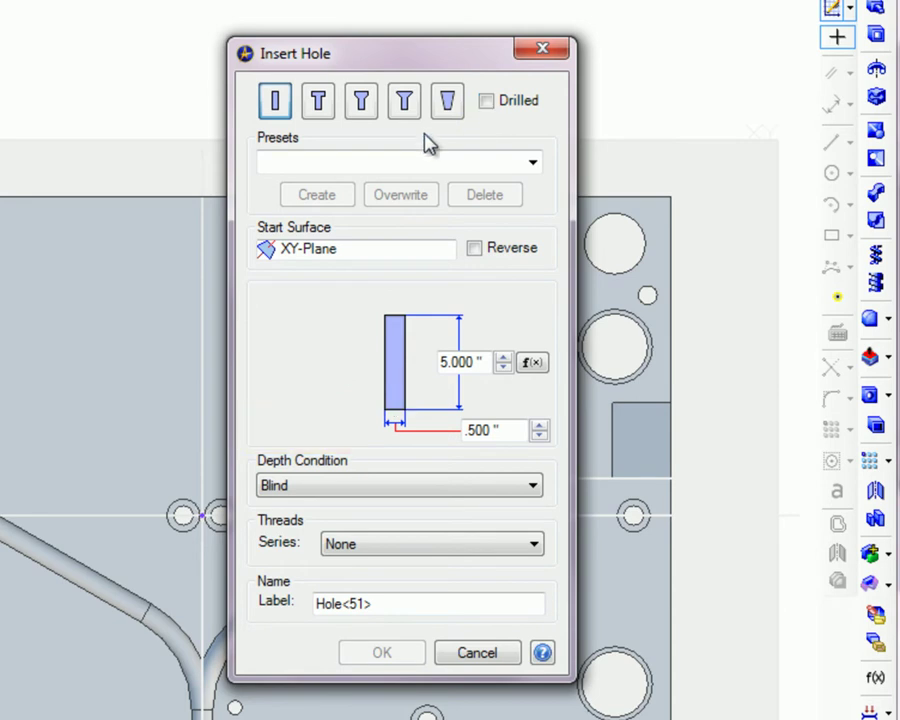
{"action": "left_click", "coordinate": [70, 420]}
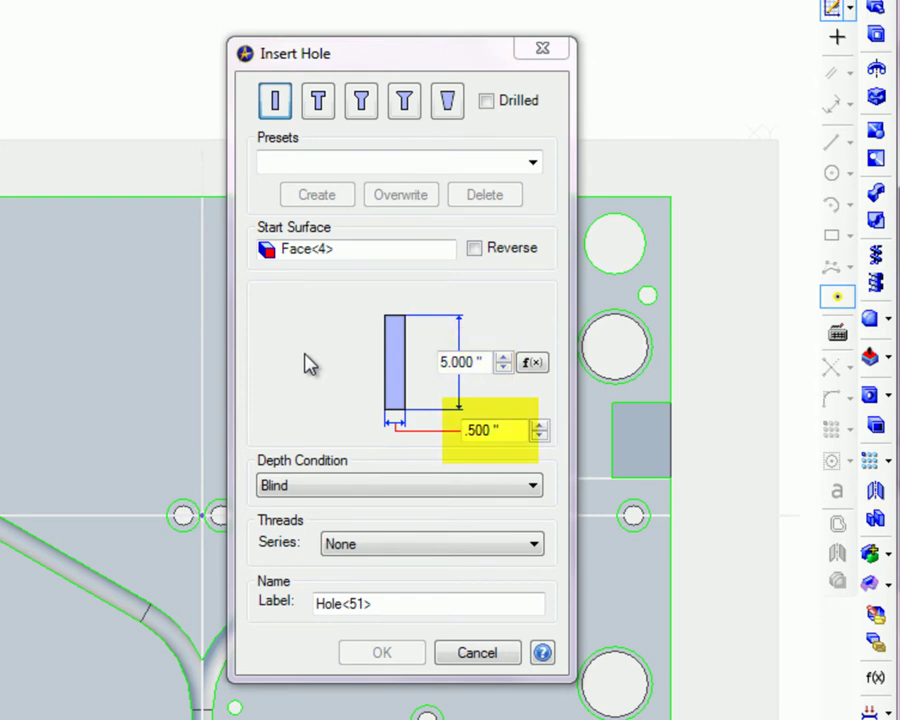
- Make the hole Through All with a UNC 3/8-16 UNC-2B thread and Minor diameter source
{"action": "left_click", "coordinate": [531, 488]}
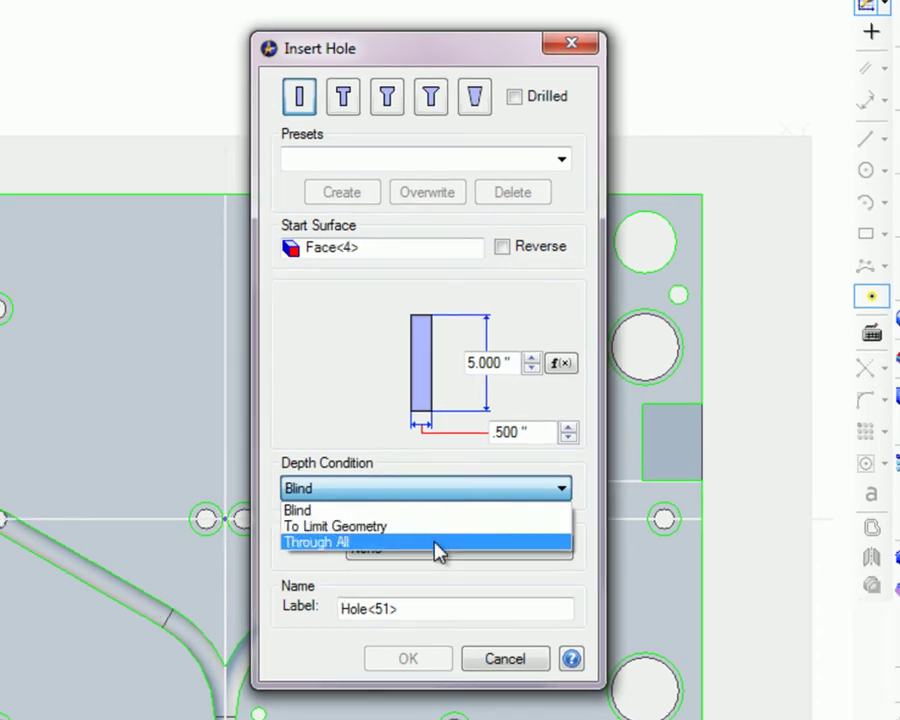
{"action": "left_click", "coordinate": [410, 539]}
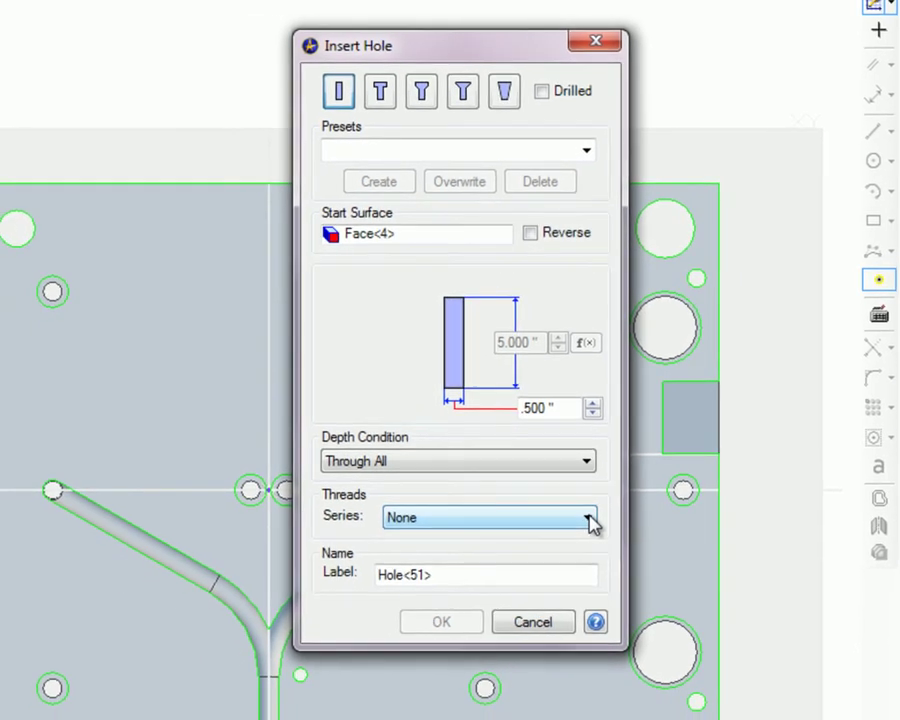
{"action": "left_click", "coordinate": [590, 518]}
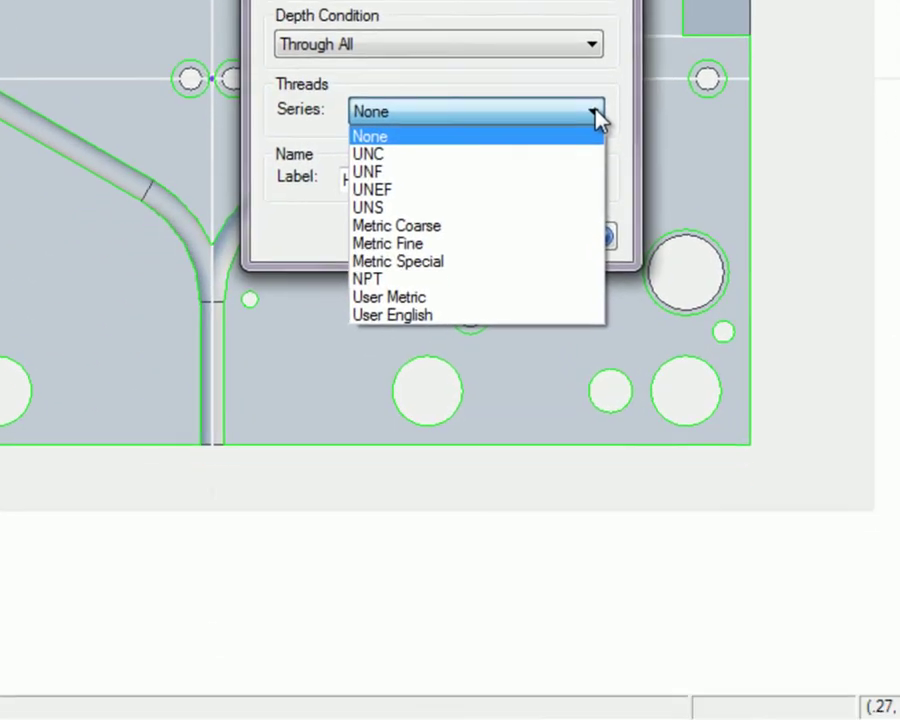
{"action": "left_click", "coordinate": [585, 552]}
{"action": "left_click", "coordinate": [588, 548]}
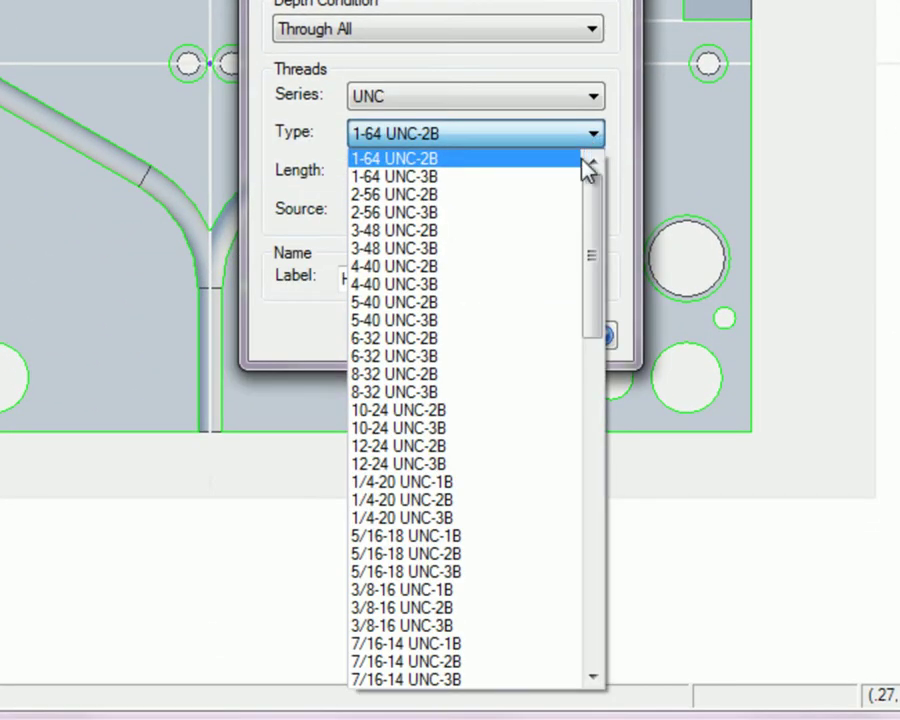
{"action": "left_click", "coordinate": [405, 608]}
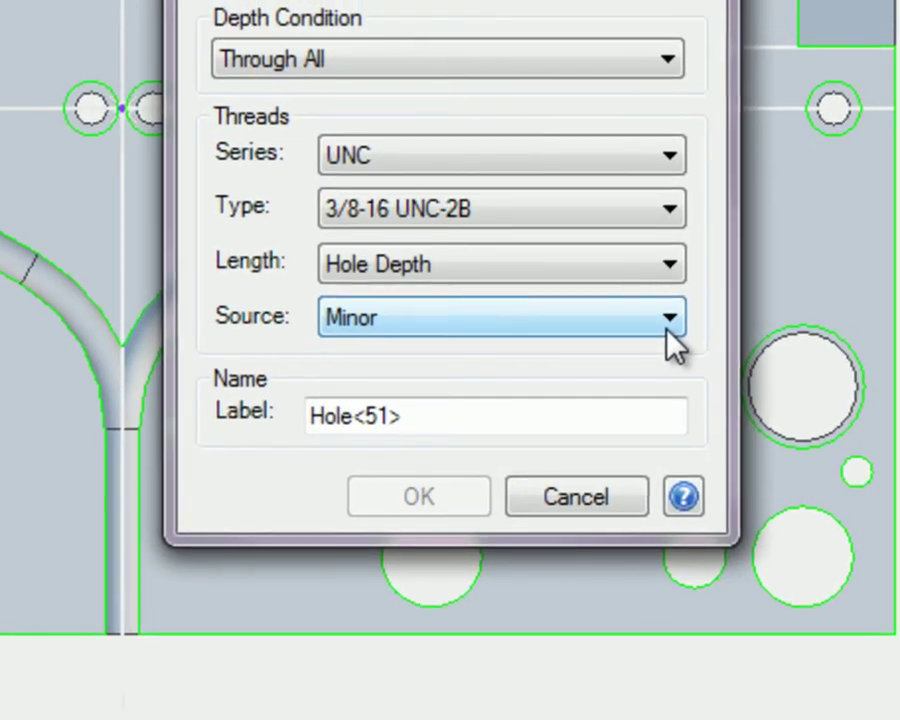
{"action": "left_click", "coordinate": [671, 320]}
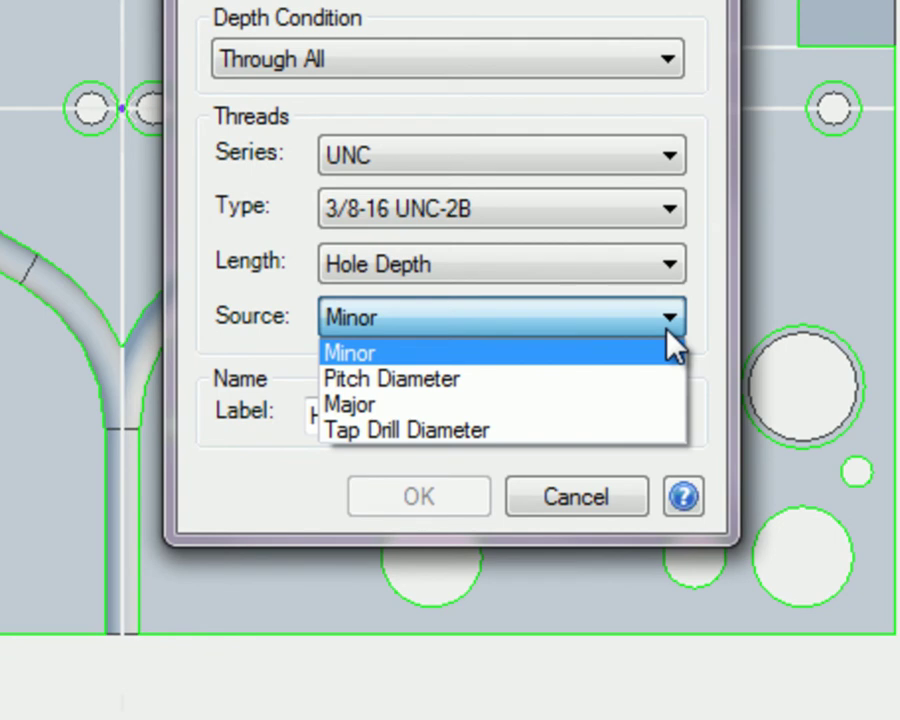
{"action": "left_click", "coordinate": [668, 333]}
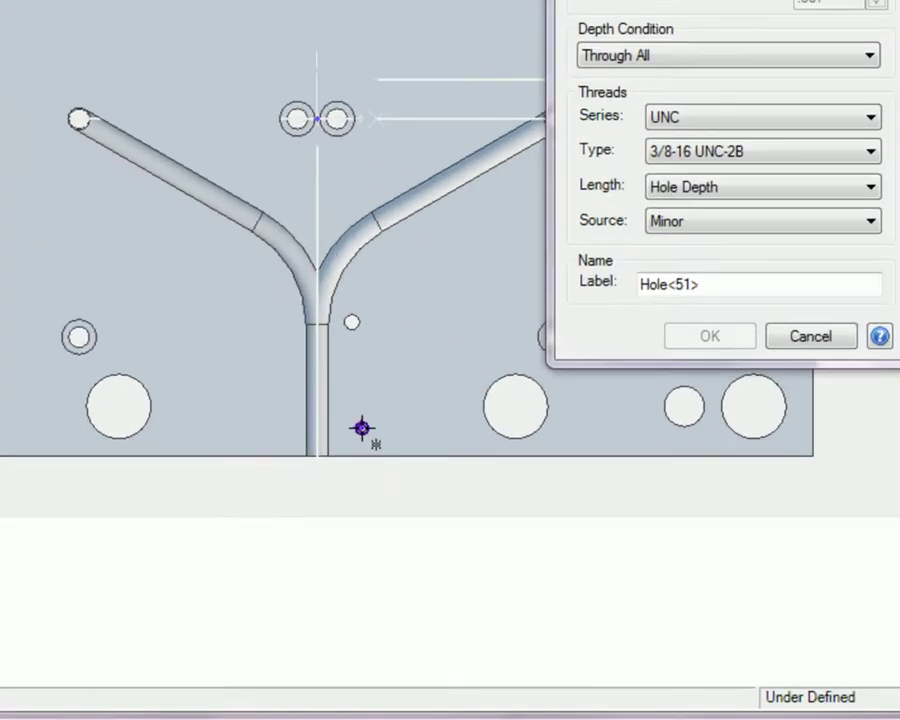
- Place the hole point beside the slot, dimensioned .875 from the slot centerline
{"action": "left_click", "coordinate": [511, 557]}
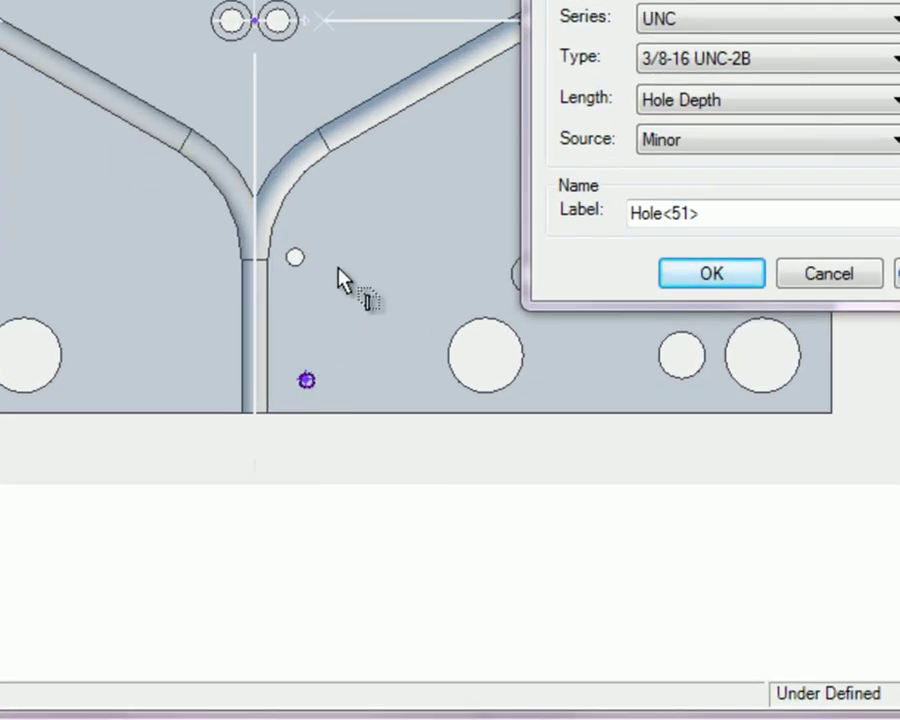
{"action": "left_click", "coordinate": [256, 372]}
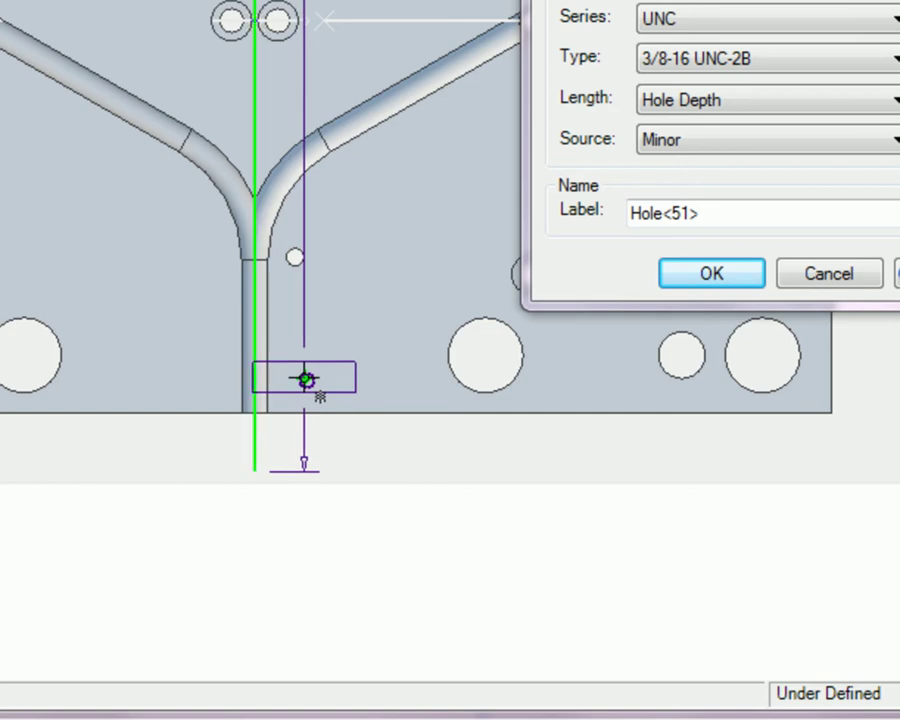
{"action": "left_click", "coordinate": [305, 378]}
{"action": "left_click", "coordinate": [362, 324]}
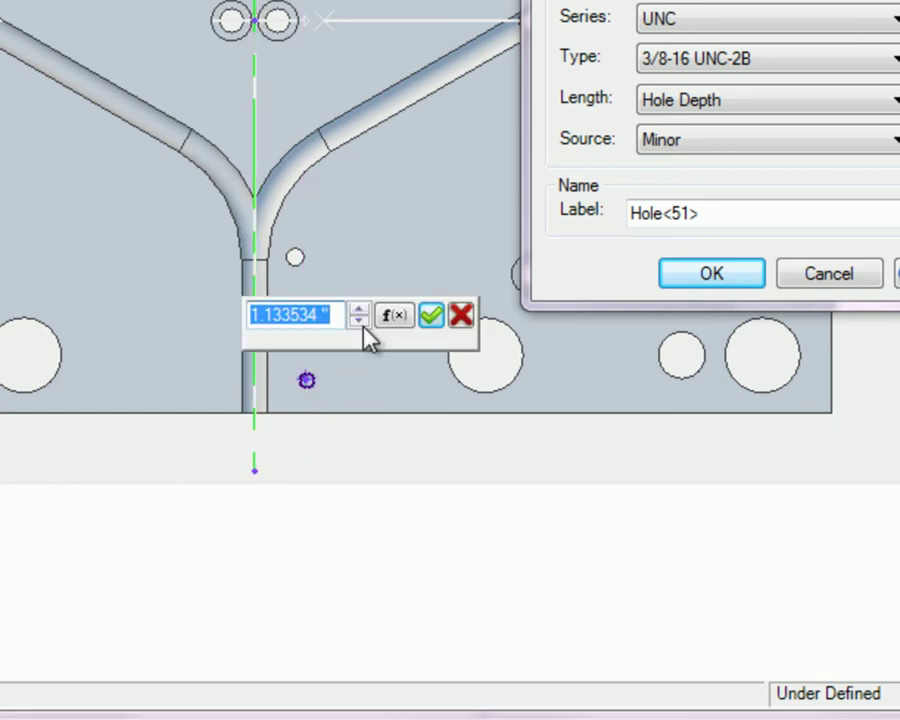
{"action": "type", "text": ".875"}
{"action": "left_click", "coordinate": [388, 316]}
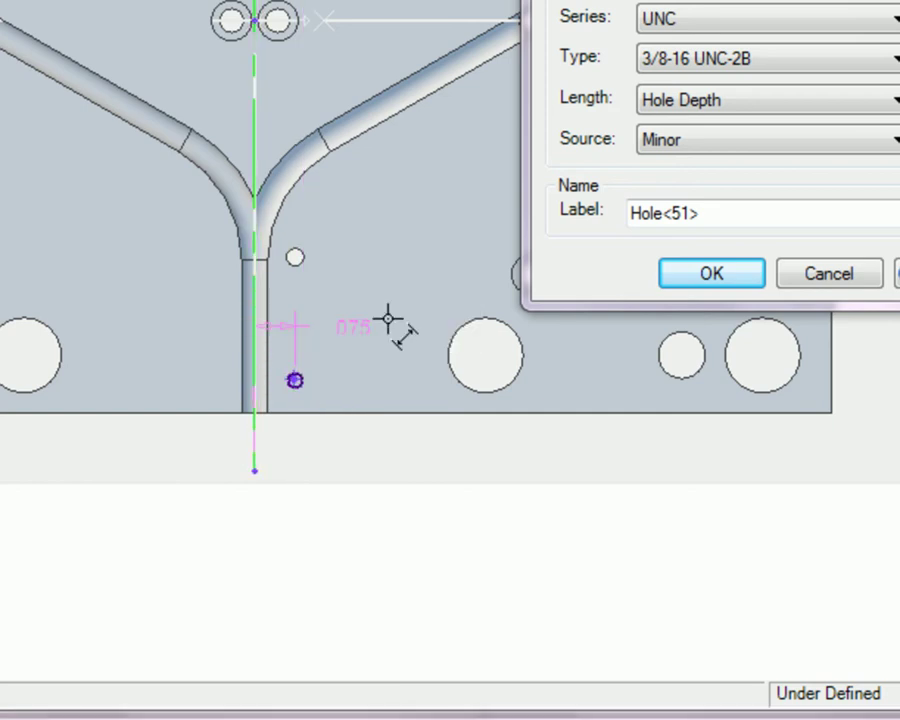
- Dimension the hole point 1.375 above the plate's bottom edge
{"action": "left_click", "coordinate": [295, 380]}
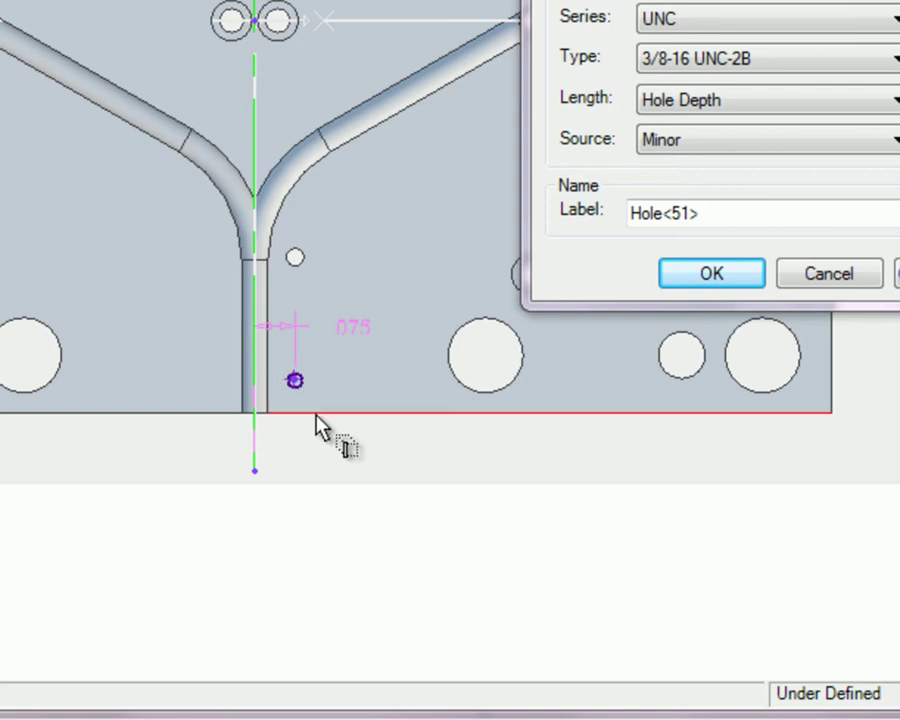
{"action": "left_click", "coordinate": [315, 413]}
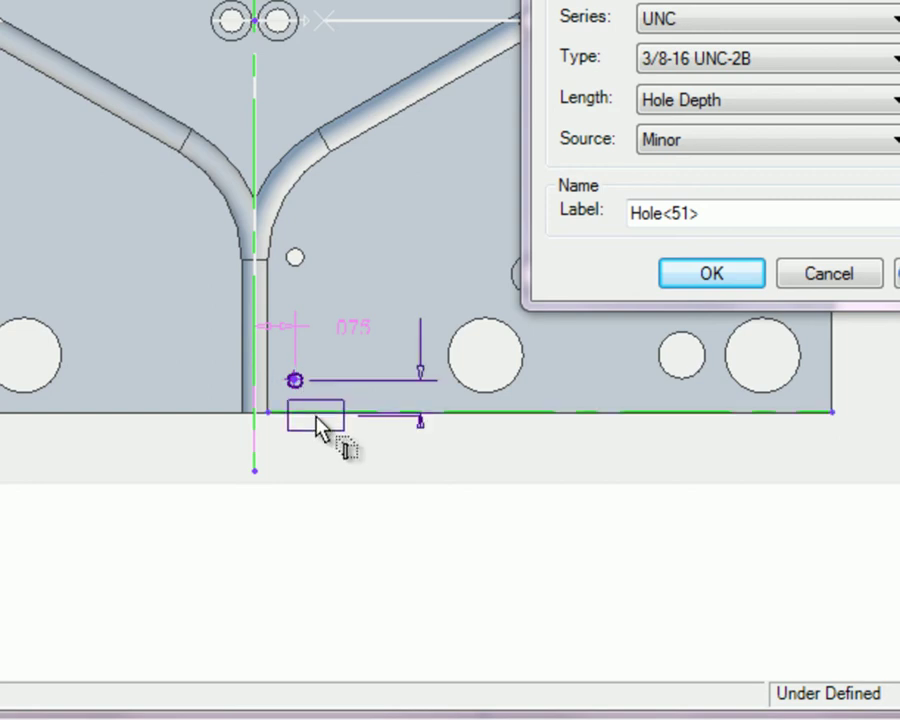
{"action": "left_click", "coordinate": [263, 525]}
{"action": "type", "text": "1.375"}
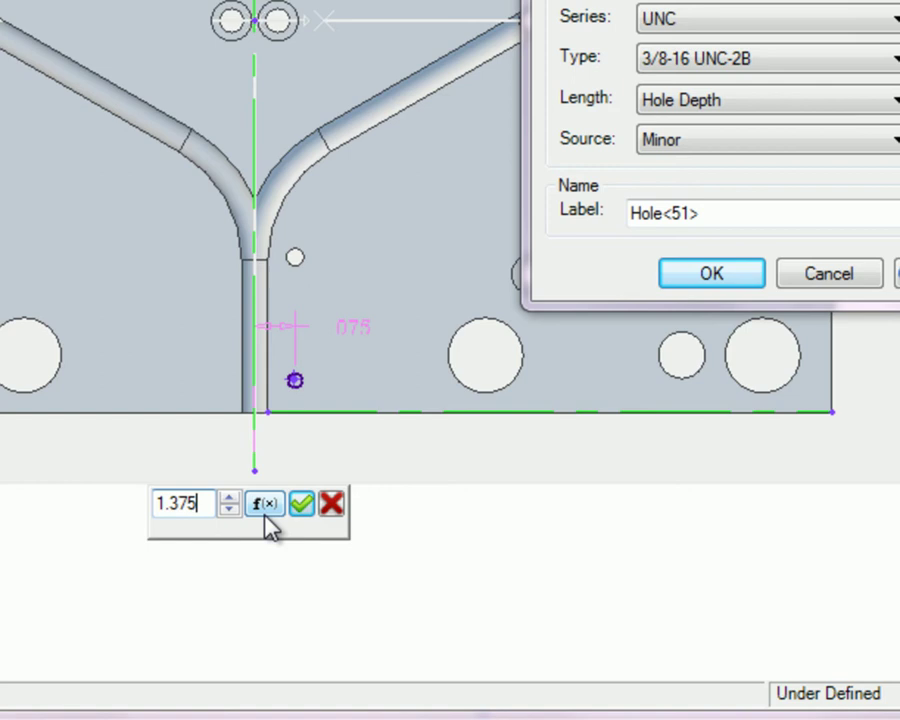
{"action": "left_click", "coordinate": [301, 503]}
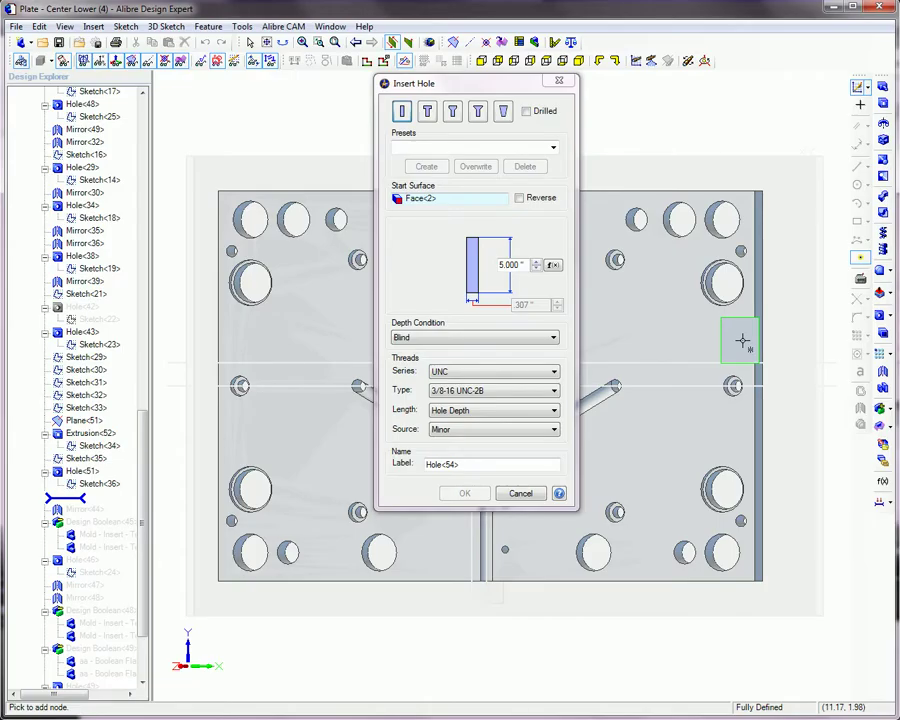
- Place the next 3/8-16 UNC-2B hole's point on the plate's right edge
{"action": "left_click", "coordinate": [741, 342]}
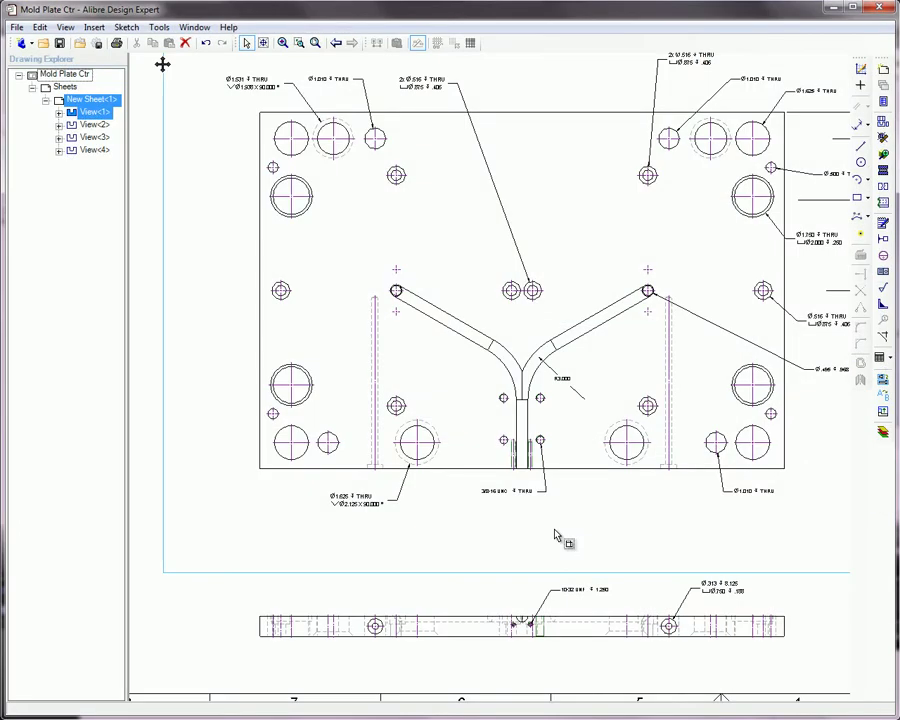
{"action": "scroll", "coordinate": [557, 536], "scroll_direction": "up", "scroll_amount": 5}
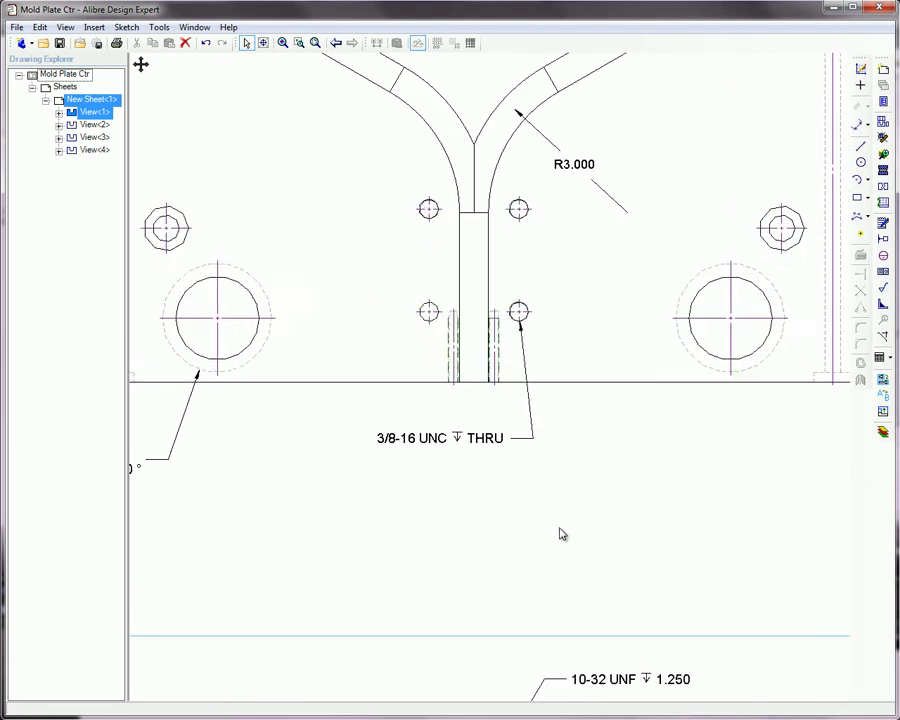
{"action": "scroll", "coordinate": [560, 534], "scroll_direction": "up", "scroll_amount": 2}
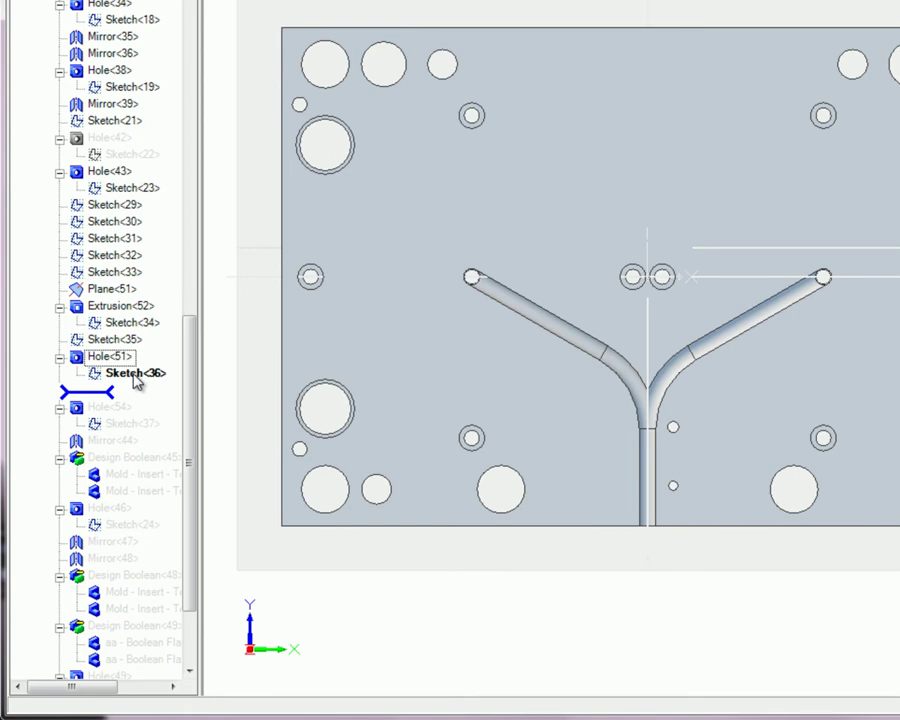
- Edit Sketch<36> and roll the feature history back below Hole<51>
{"action": "right_click", "coordinate": [135, 376]}
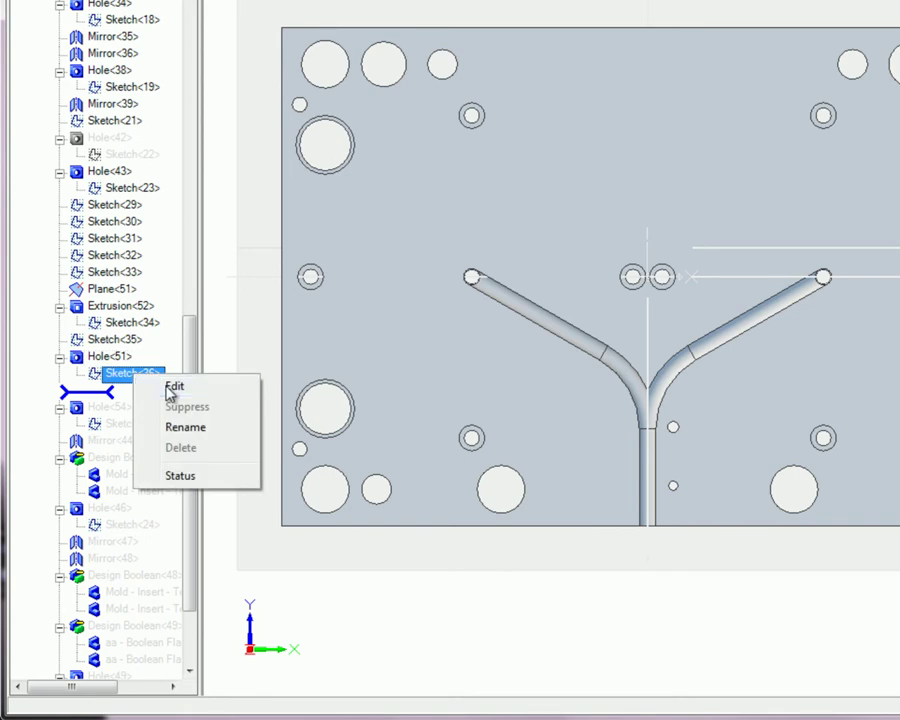
{"action": "left_click", "coordinate": [169, 389]}
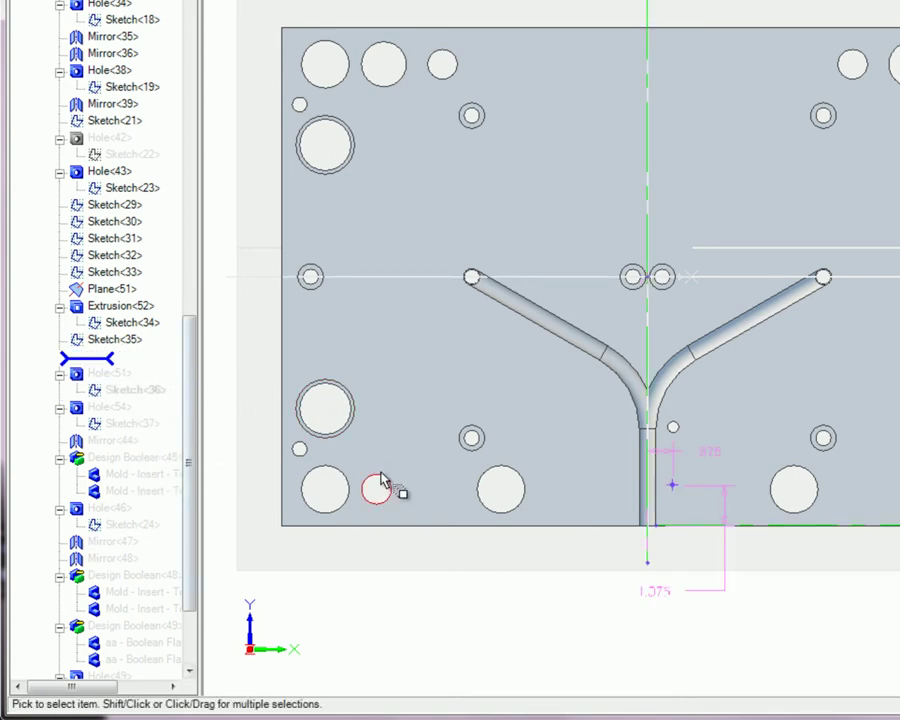
{"action": "left_click_drag", "start_coordinate": [87, 358], "coordinate": [100, 388]}
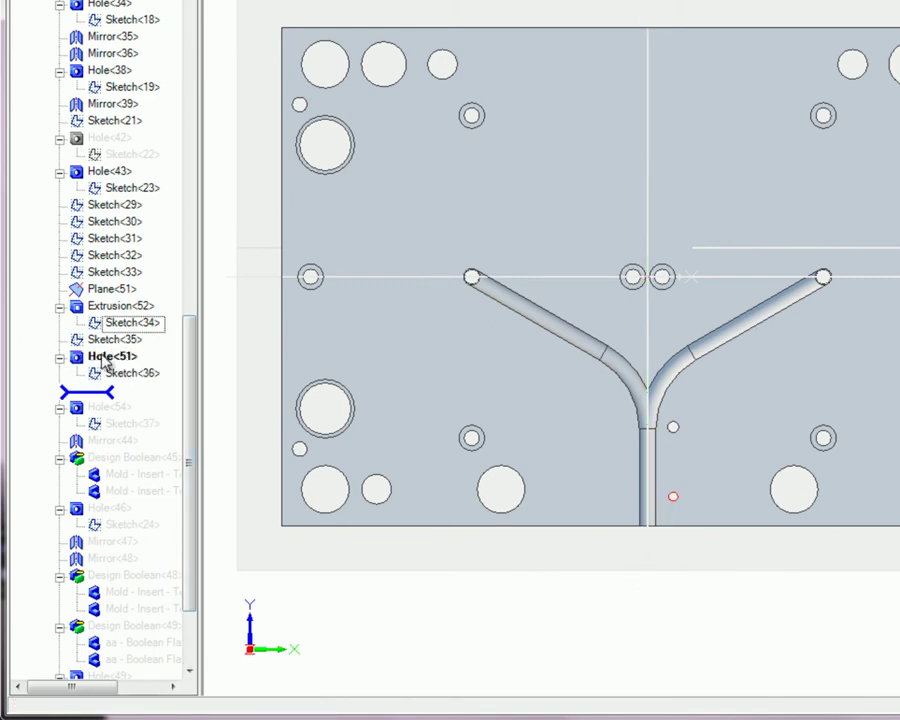
- Review Hole<51>'s settings, keeping its UNC thread series
{"action": "right_click", "coordinate": [112, 357]}
{"action": "left_click", "coordinate": [148, 368]}
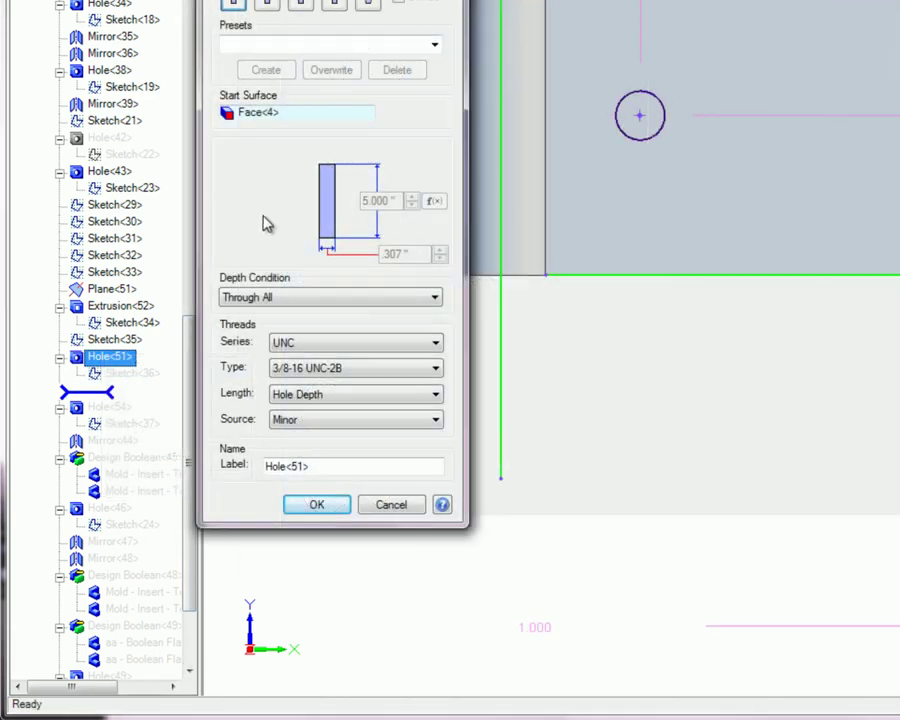
{"action": "left_click", "coordinate": [435, 345]}
{"action": "left_click", "coordinate": [436, 345]}
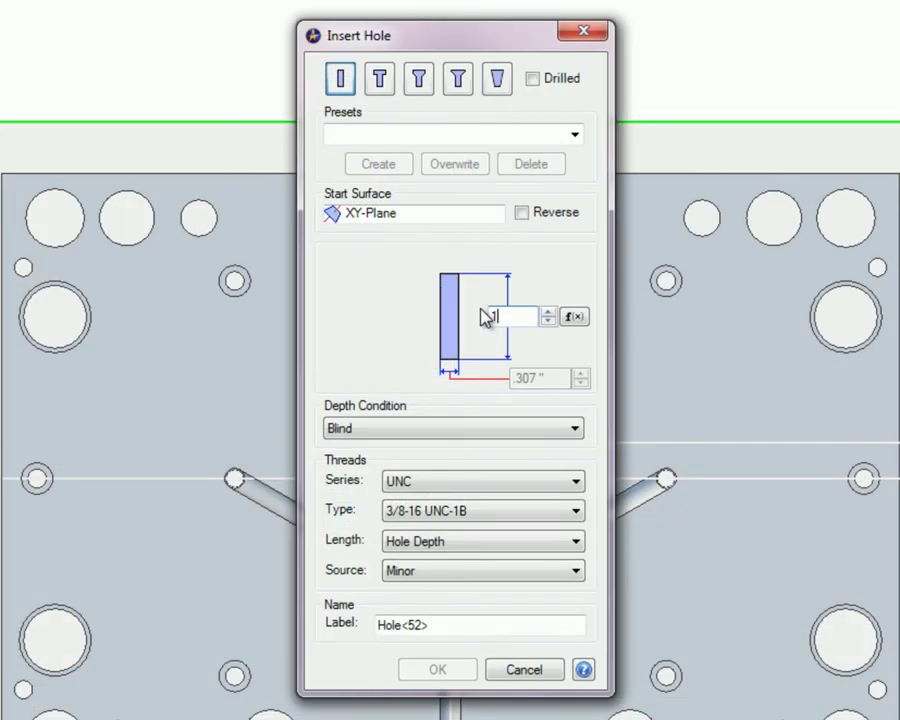
- Keep the hole Blind and UNC, with a 1/4-20 UNC-1B thread 7/8" long
{"action": "left_click", "coordinate": [571, 430]}
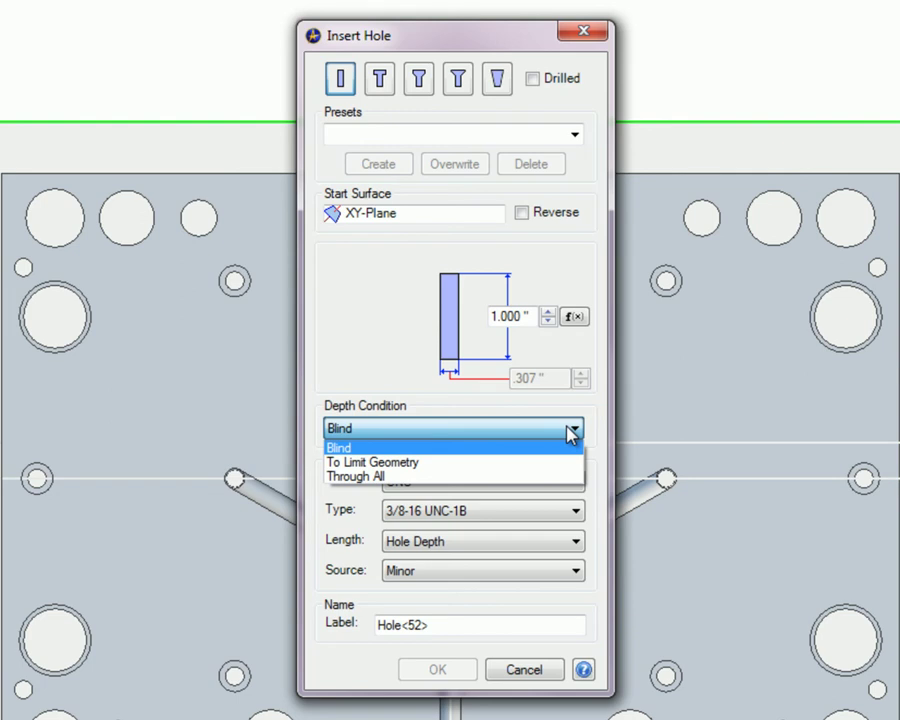
{"action": "left_click", "coordinate": [571, 430]}
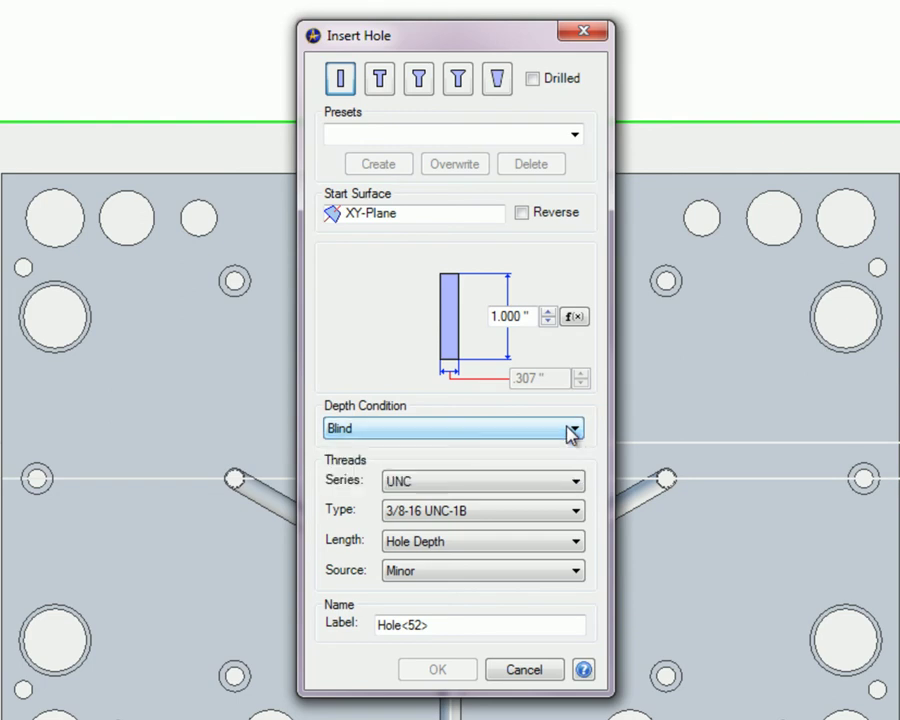
{"action": "left_click", "coordinate": [576, 485]}
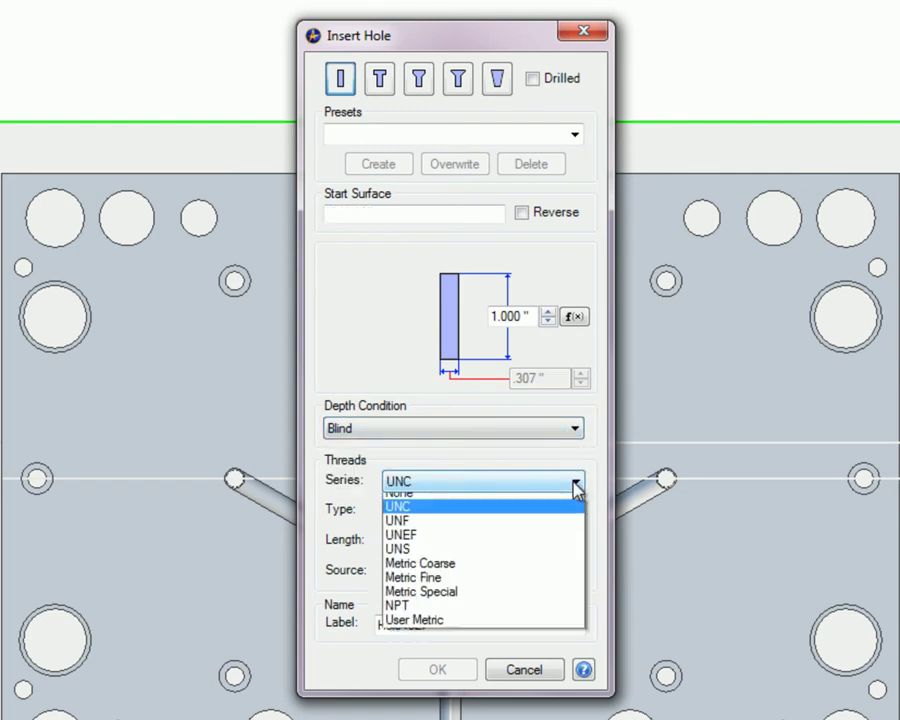
{"action": "left_click", "coordinate": [576, 485]}
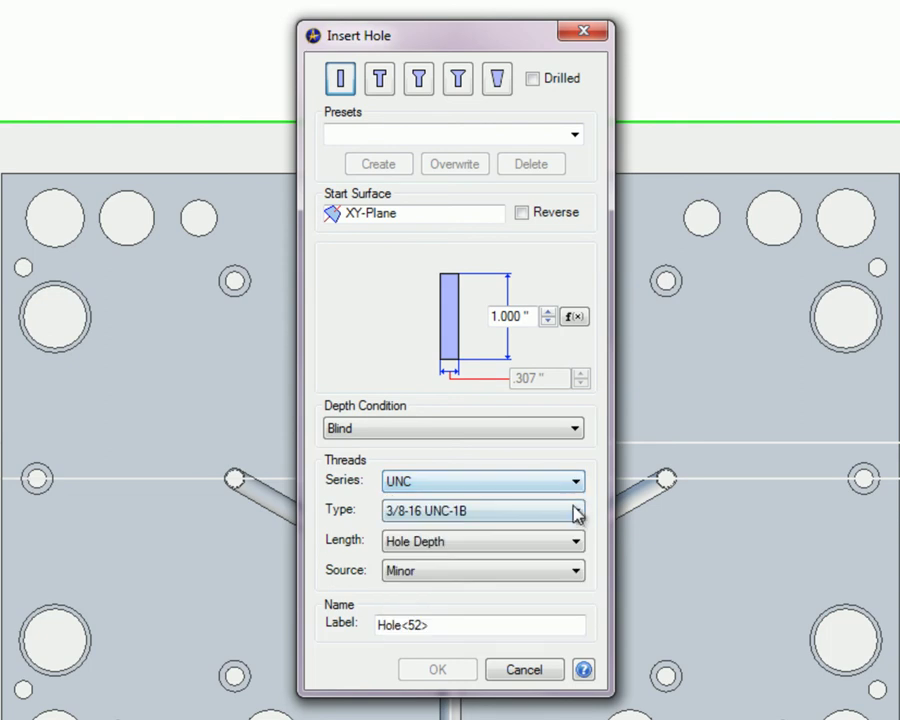
{"action": "left_click", "coordinate": [576, 512]}
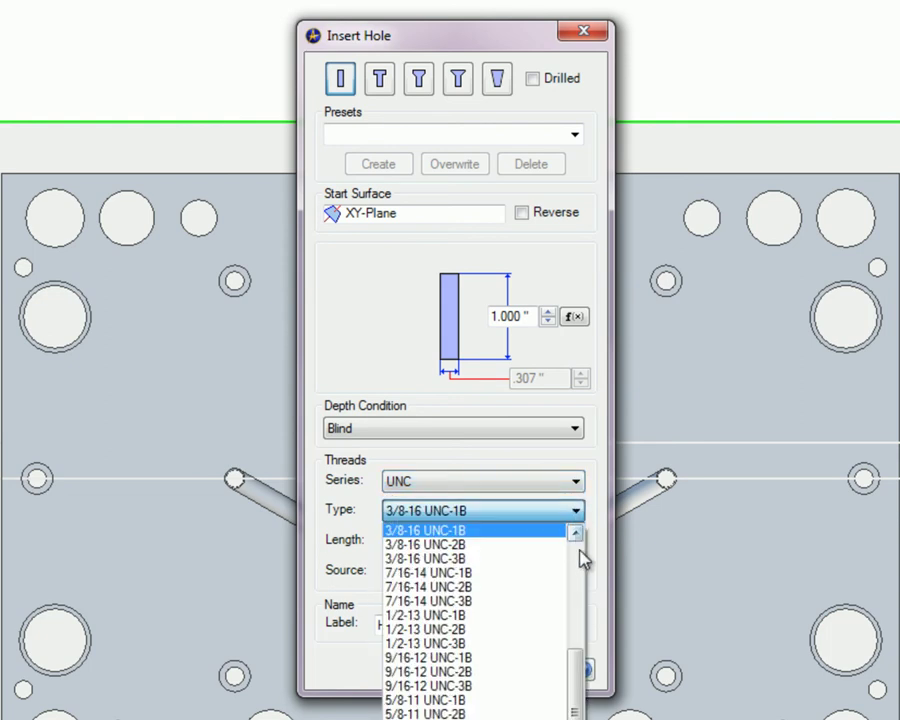
{"action": "scroll", "coordinate": [580, 558], "scroll_direction": "up", "scroll_amount": 8}
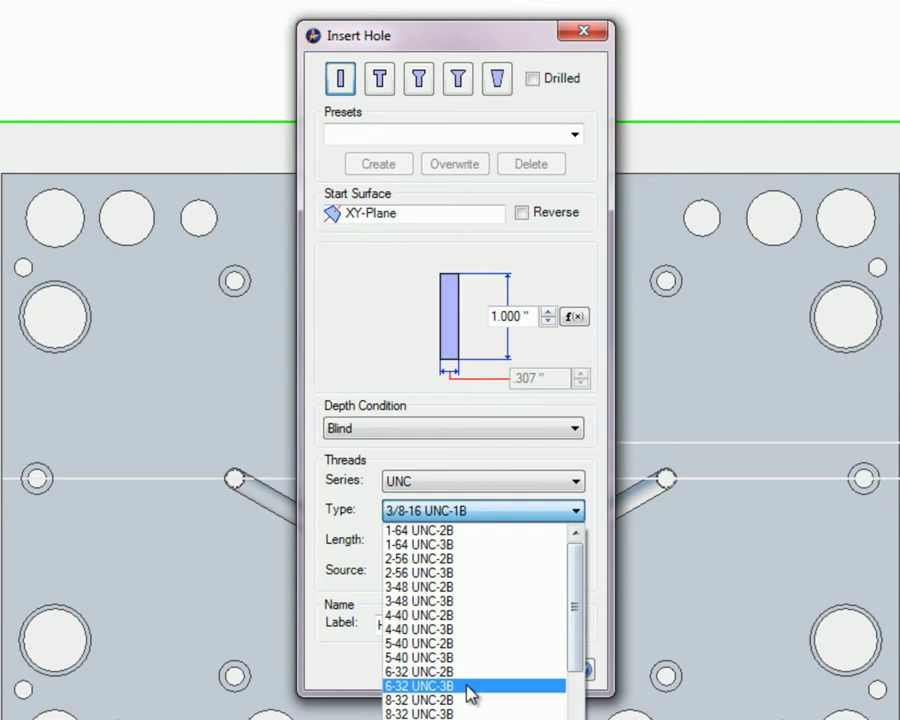
{"action": "left_click", "coordinate": [430, 718]}
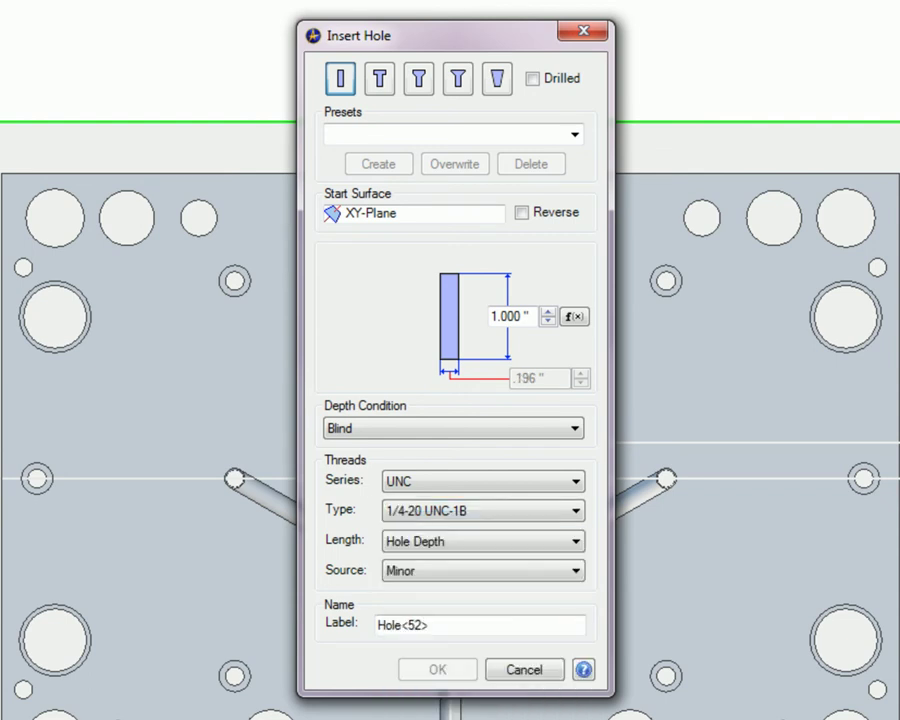
{"action": "left_click", "coordinate": [578, 544]}
{"action": "left_click", "coordinate": [522, 590]}
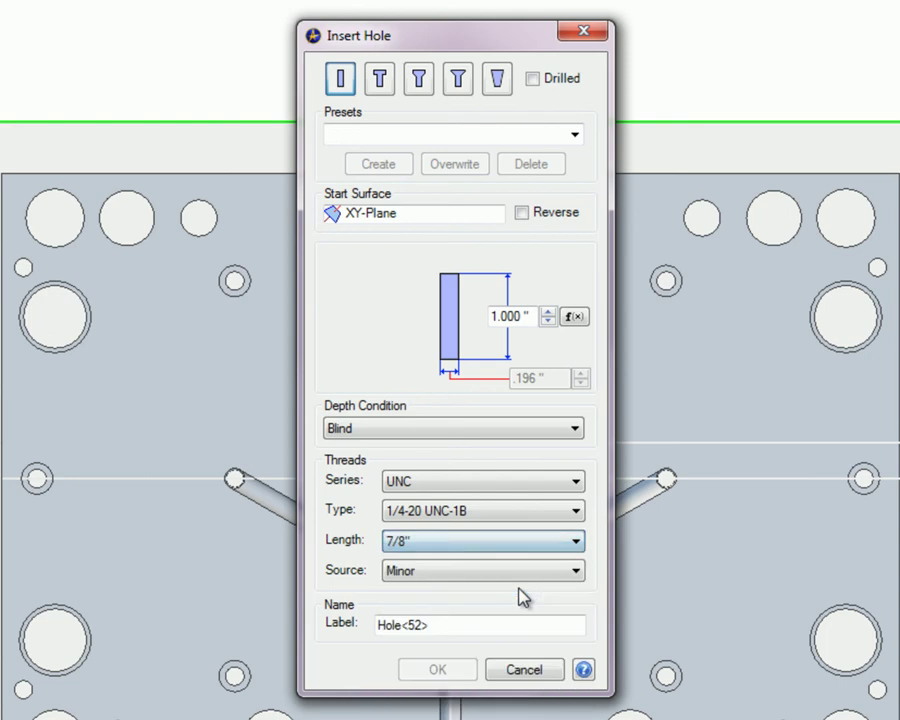
- Enter a first preset name '1/4 20 UNC Thread Length 7/8 Hole1"' and clear the depth value
{"action": "left_click", "coordinate": [400, 133]}
{"action": "type", "text": "1/4-"}
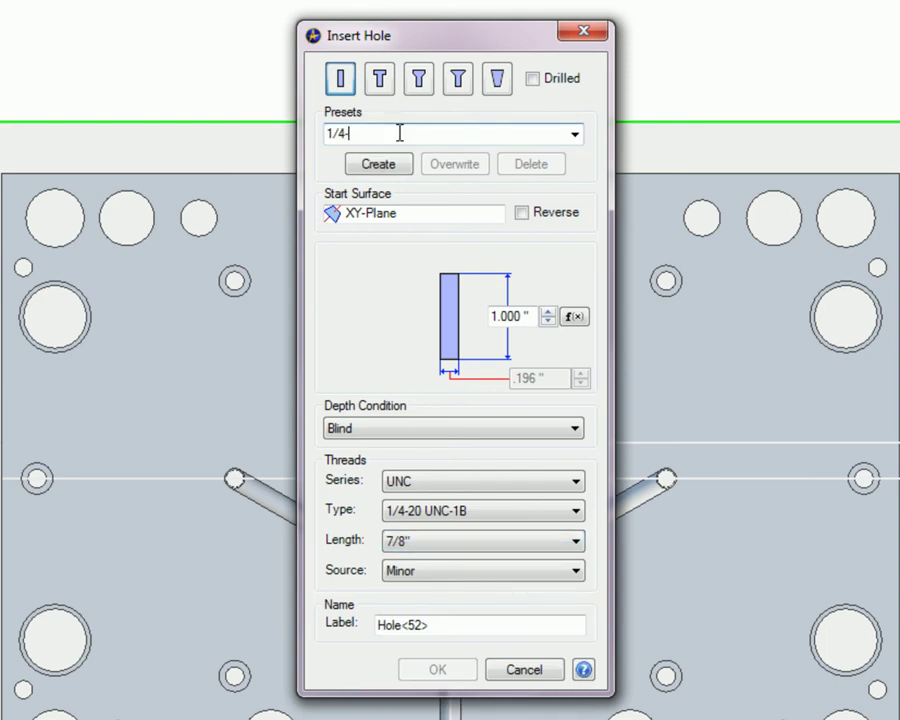
{"action": "type", "text": "20 UNC Thread"}
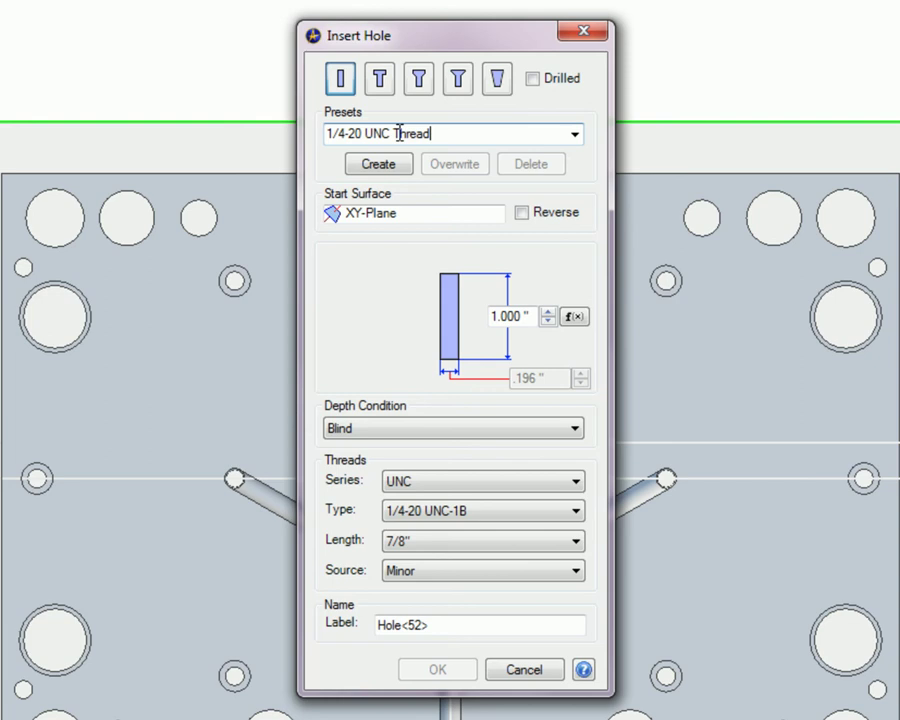
{"action": "type", "text": " Length 7/8 Hole"}
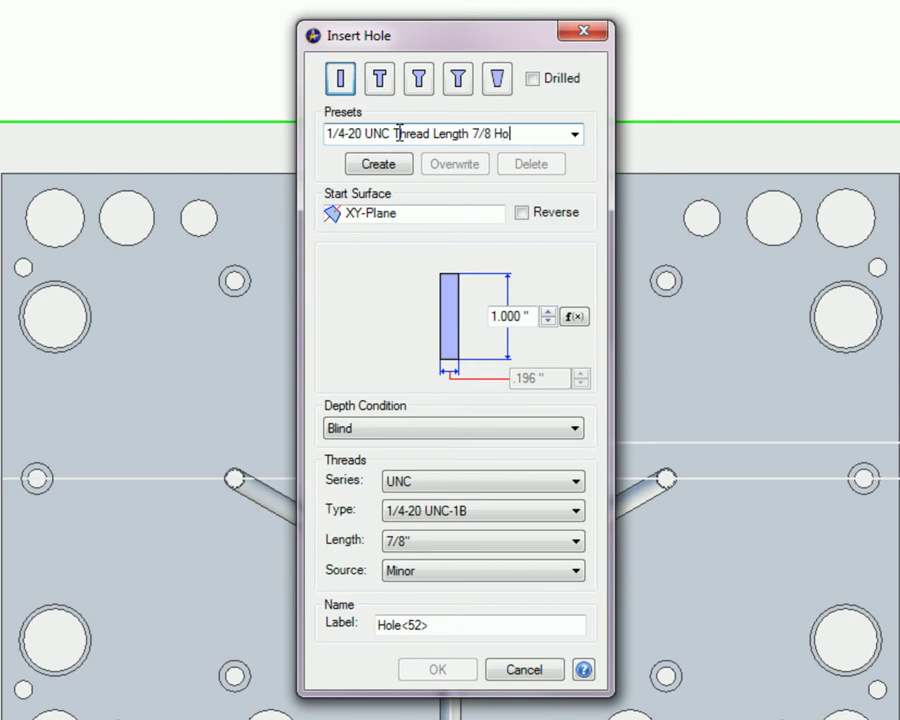
{"action": "type", "text": "1\""}
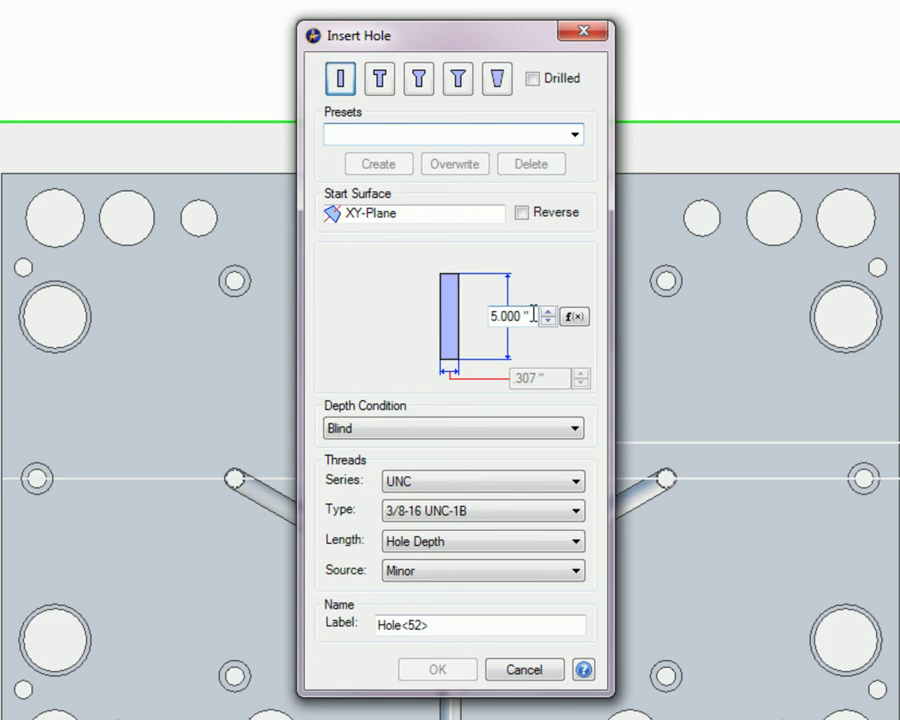
{"action": "left_click", "coordinate": [484, 314]}
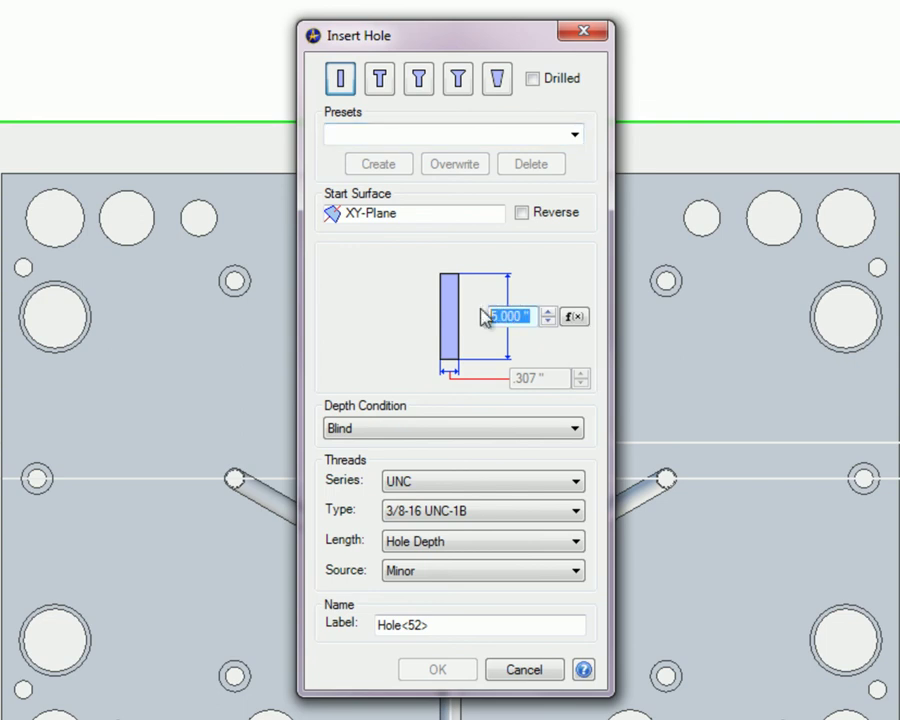
{"action": "key", "text": "BackSpace"}
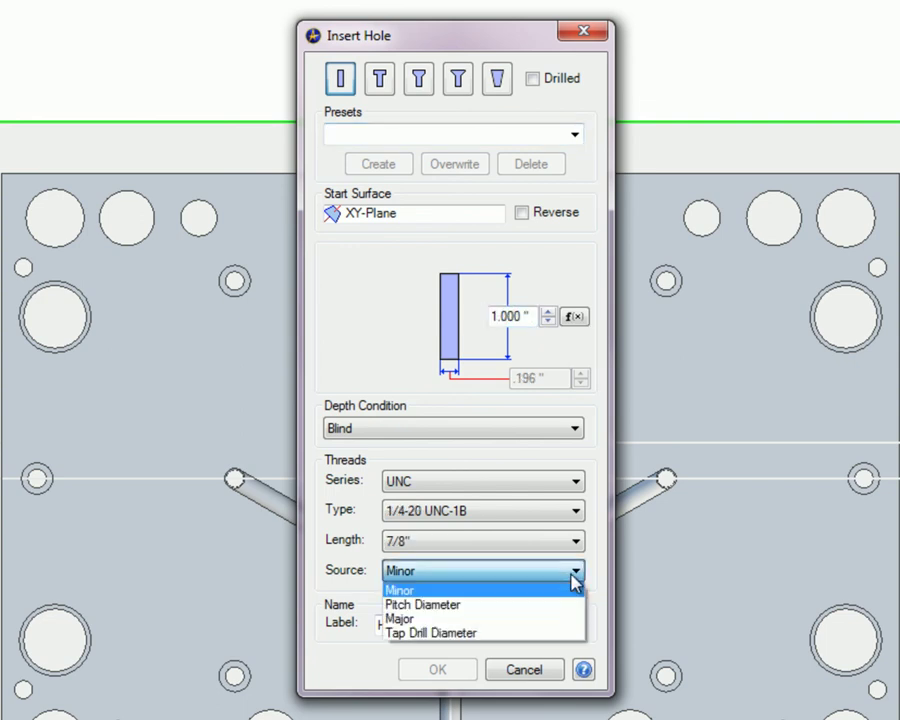
{"action": "left_click", "coordinate": [577, 573]}
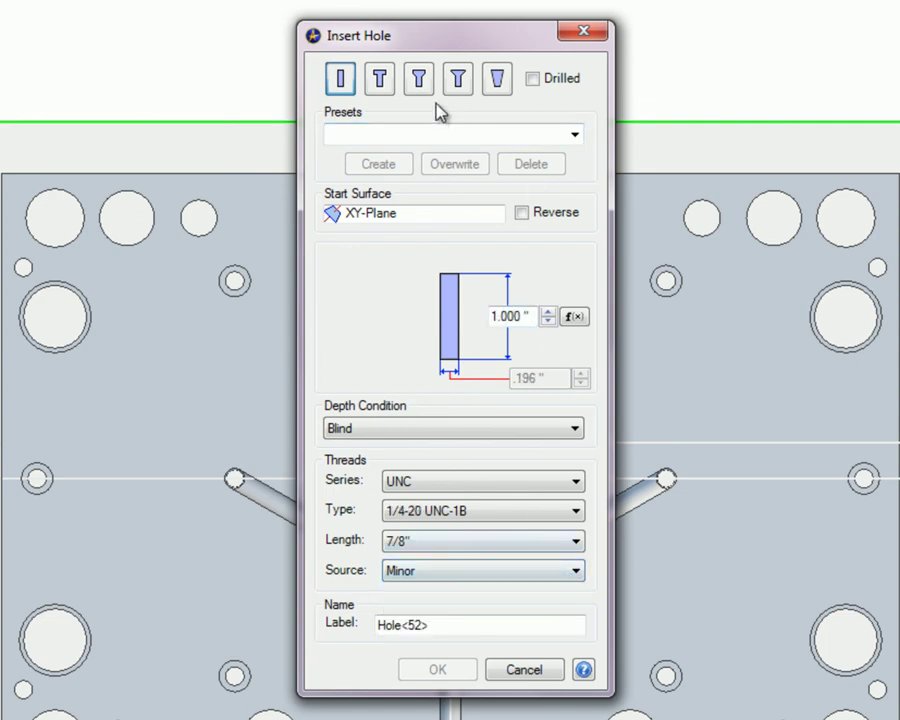
- Create the hole preset named '1/4-20 UNC Thread Length 7/8 Hole1"'
{"action": "left_click", "coordinate": [398, 133]}
{"action": "type", "text": "1/4"}
{"action": "type", "text": "-20 UNC Thread Length 7/8 Hole1\""}
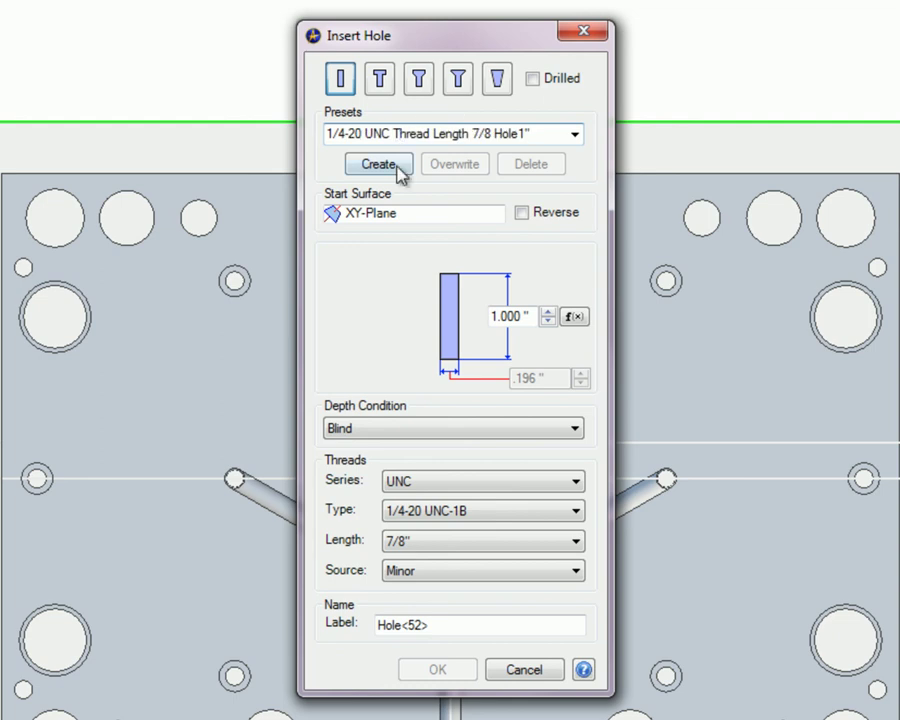
{"action": "left_click", "coordinate": [401, 172]}
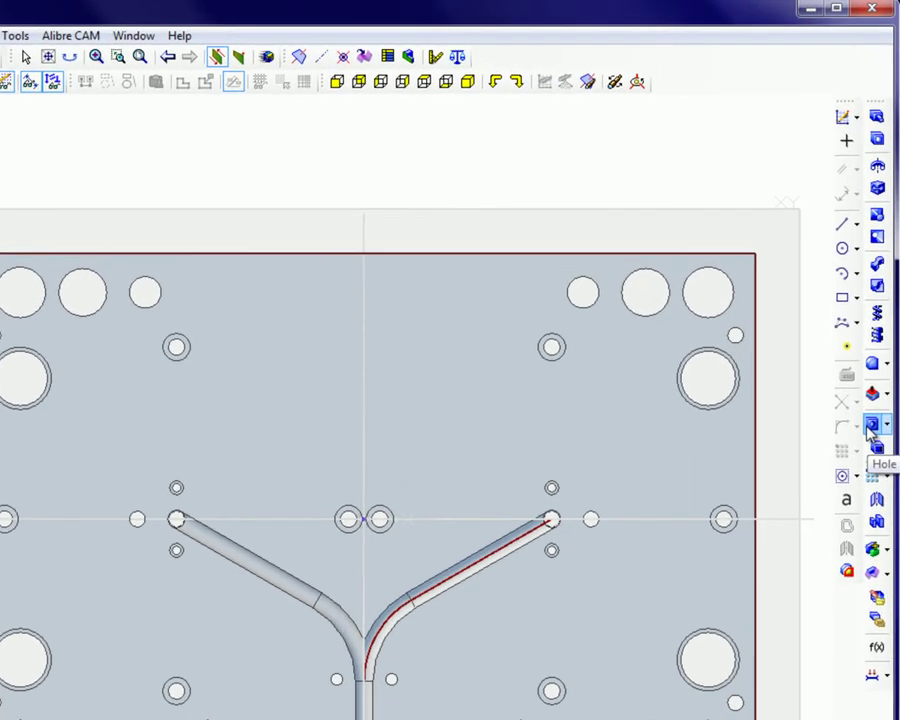
- Insert a hole on the plate face using the 3/8-16 UNC-1B Thread Through preset
{"action": "left_click", "coordinate": [879, 318]}
{"action": "left_click", "coordinate": [470, 221]}
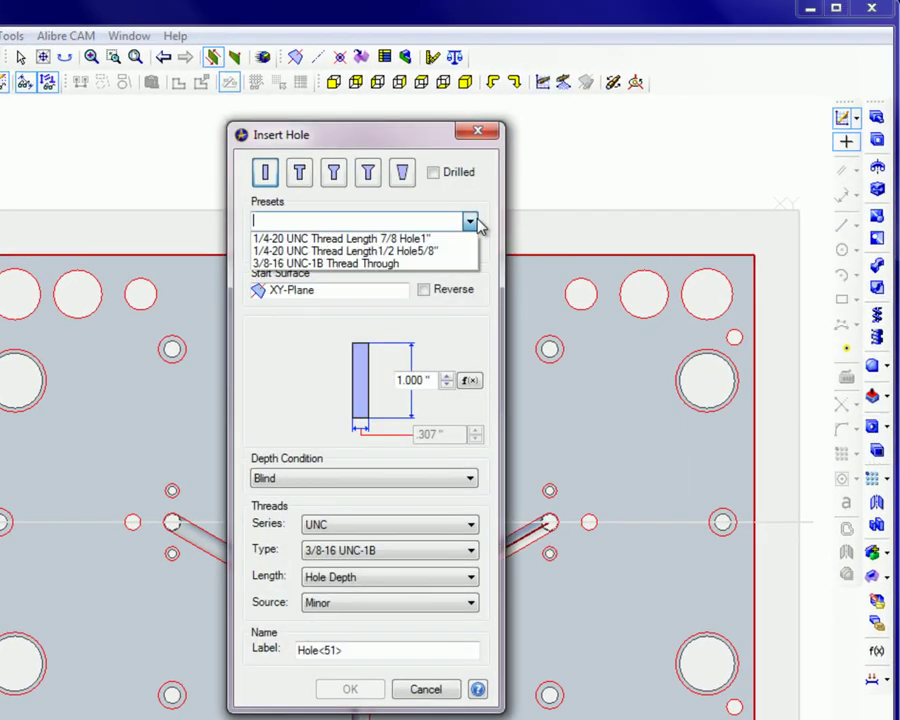
{"action": "left_click", "coordinate": [408, 266]}
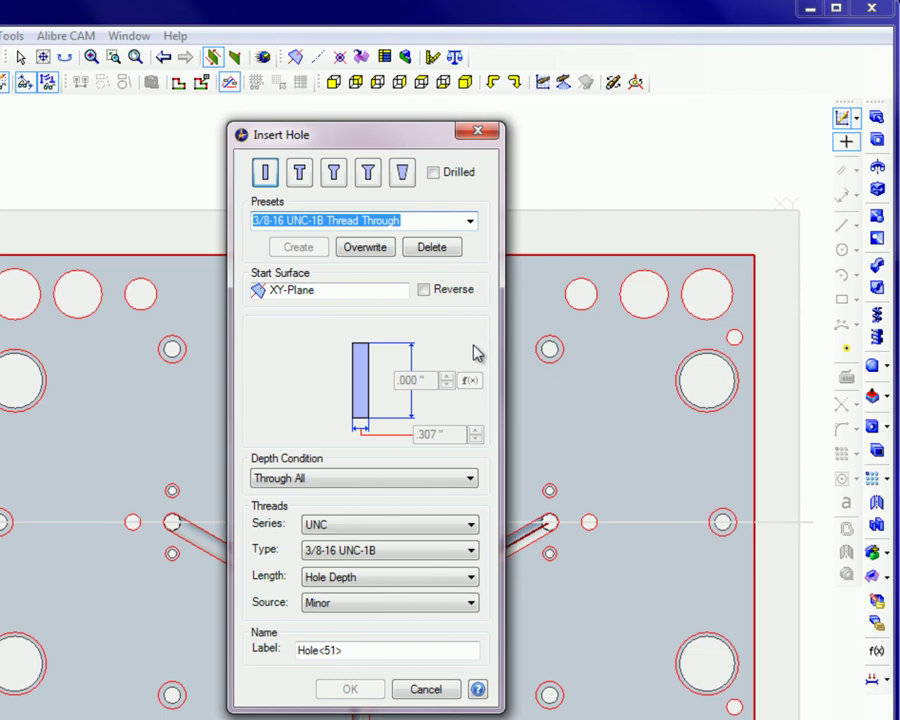
{"action": "left_click", "coordinate": [547, 420]}
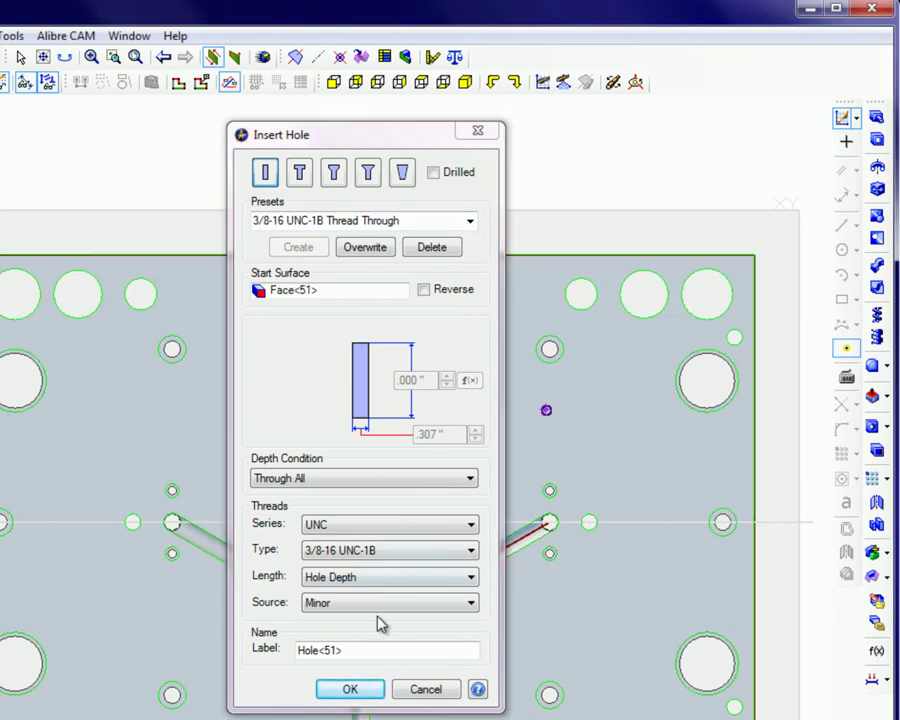
{"action": "left_click", "coordinate": [350, 689]}
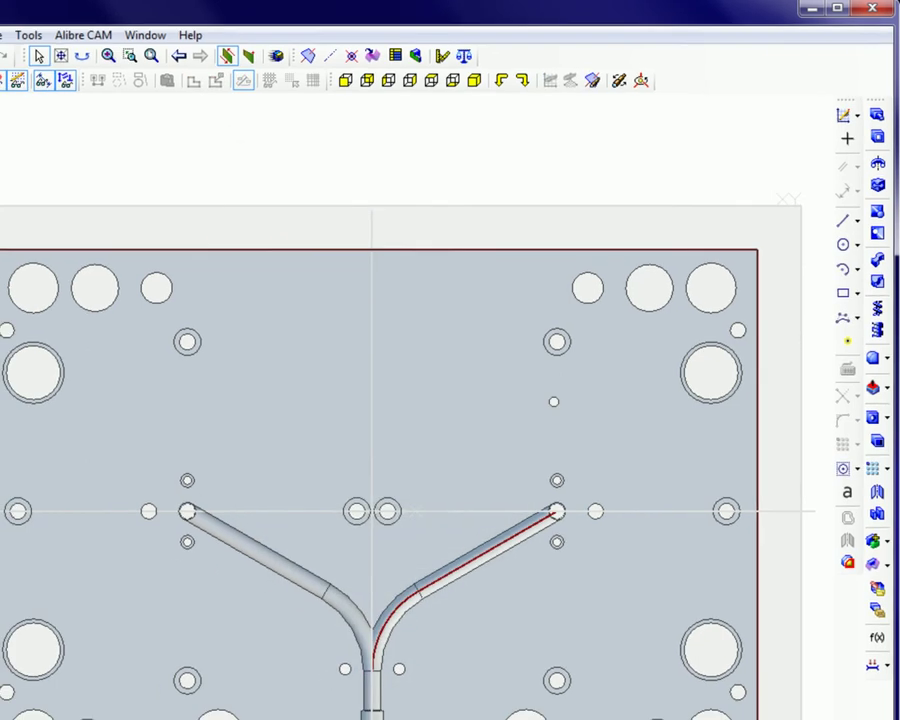